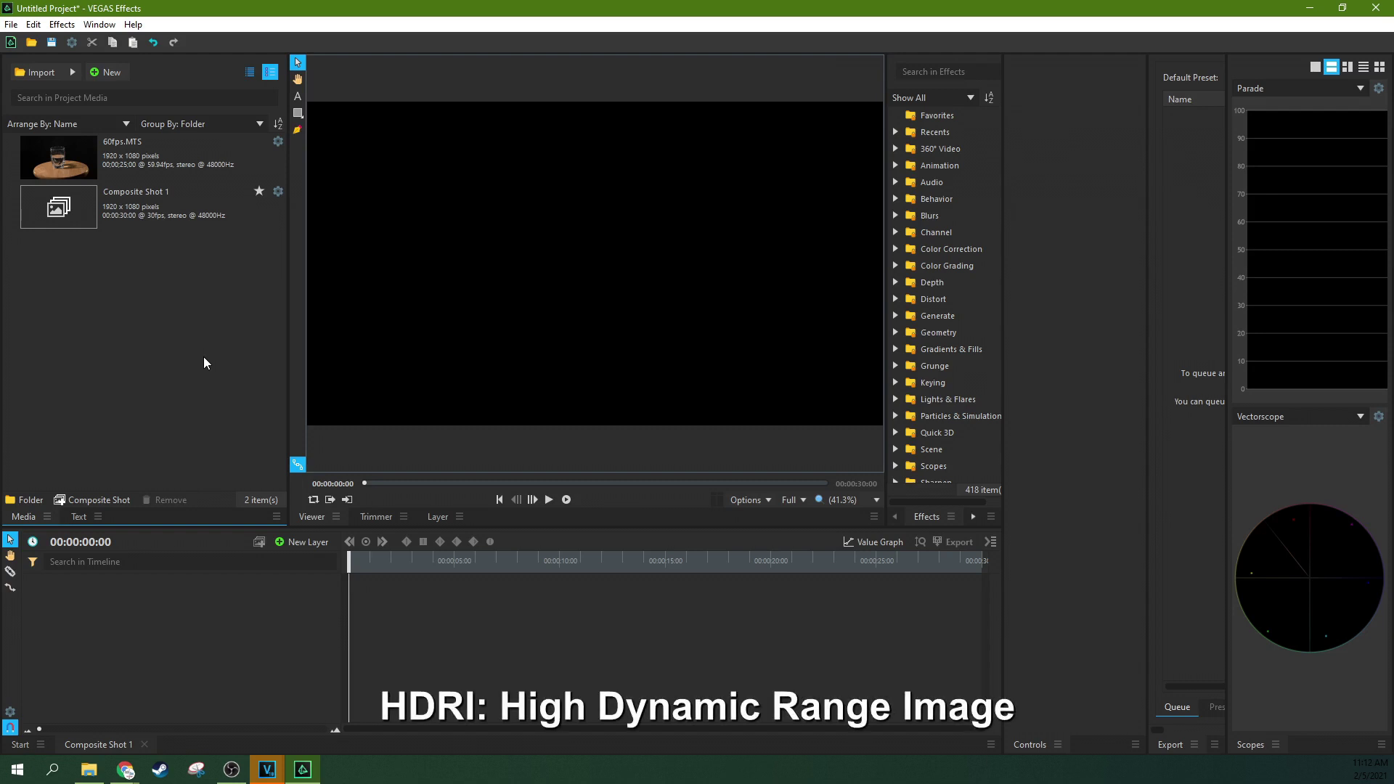
Step: Add the 60fps.MTS glass-on-turntable clip to the Composite Shot 1 timeline
{"action": "left_click_drag", "start_coordinate": [163, 172], "coordinate": [236, 591]}
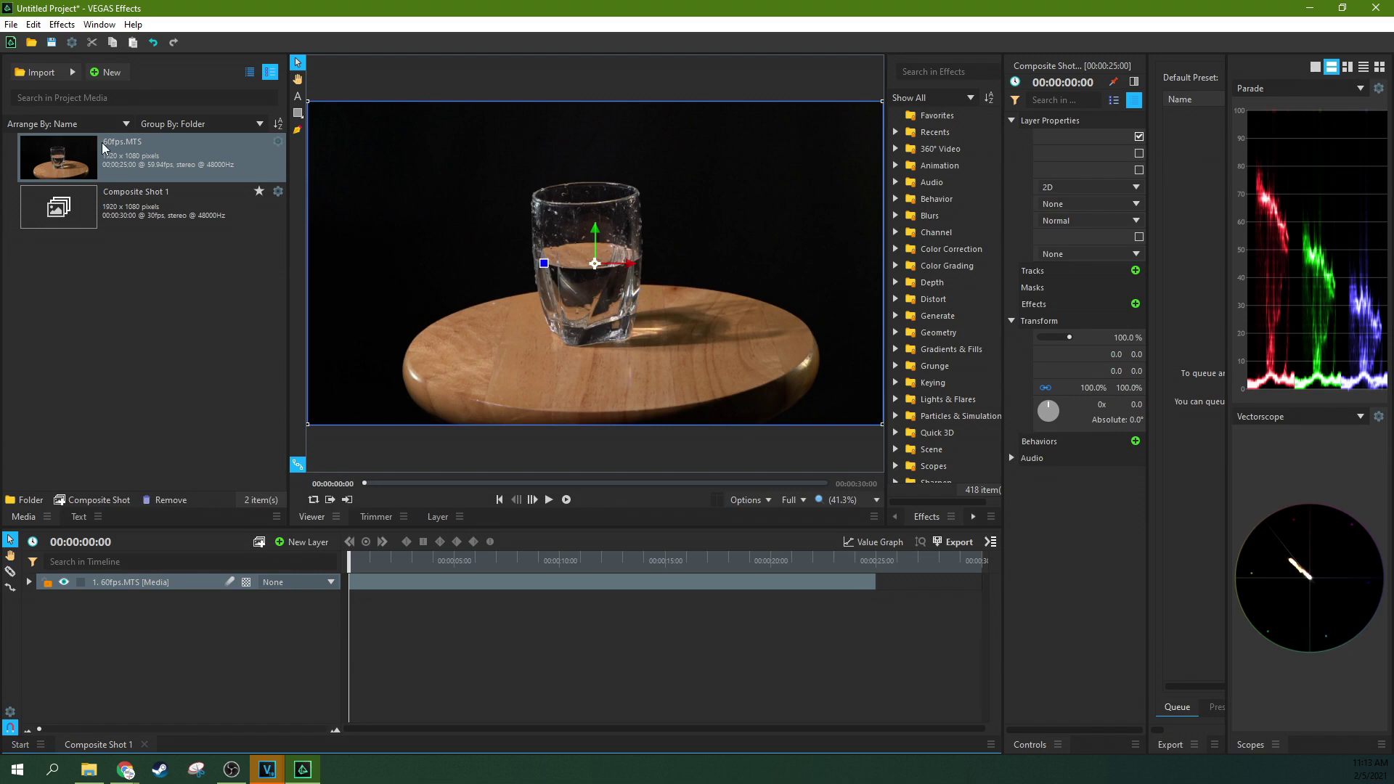
Step: Import oculus_cv1_controller_left.obj as a 3D model to bring up its 3D Model Properties
{"action": "left_click", "coordinate": [71, 73]}
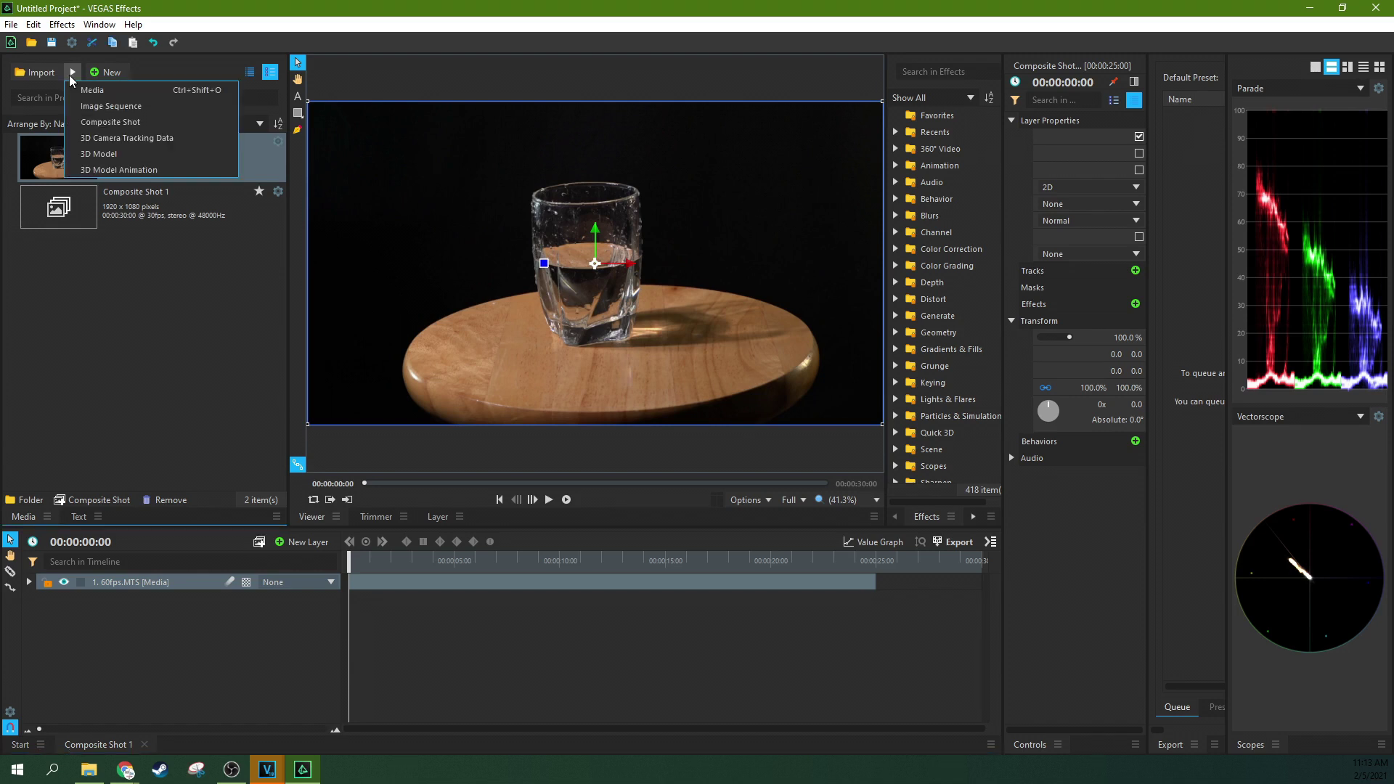
{"action": "left_click", "coordinate": [98, 154]}
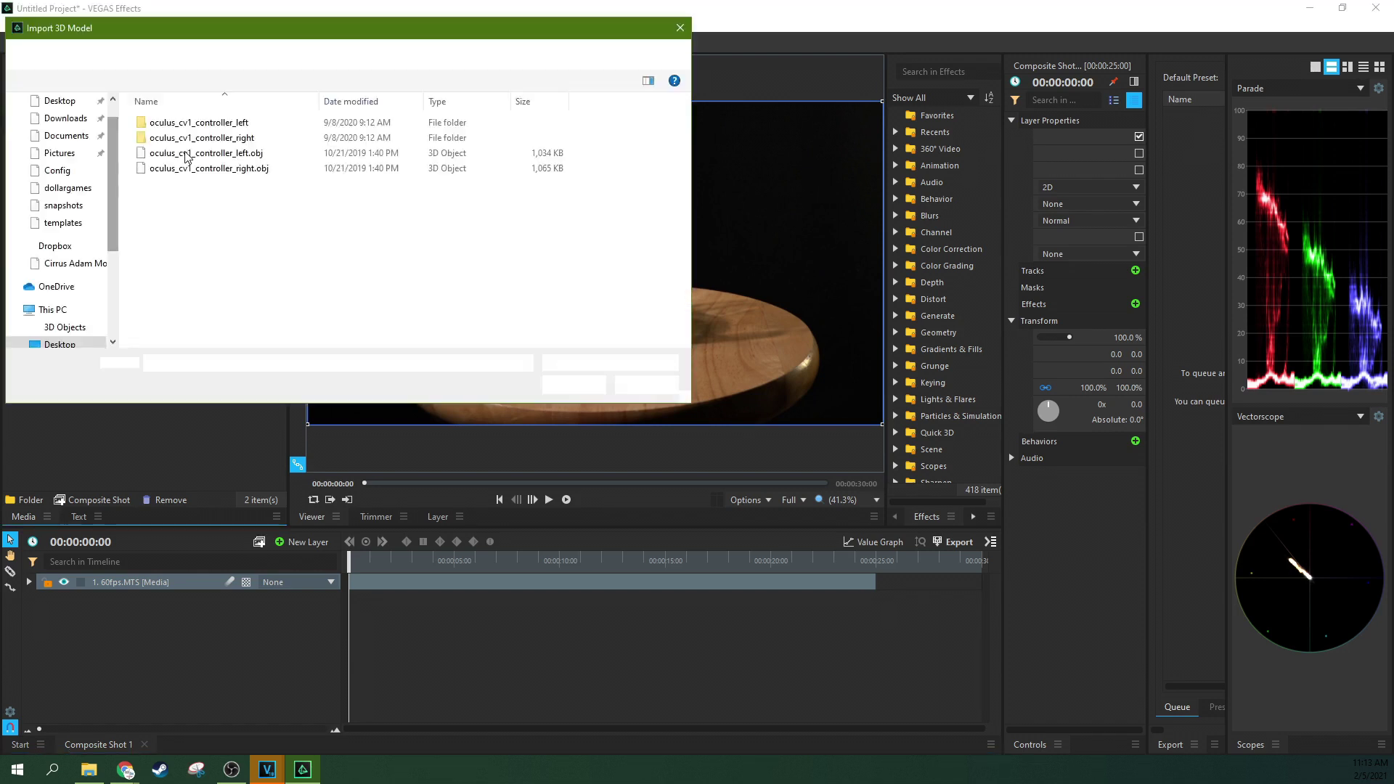
{"action": "left_click_drag", "start_coordinate": [271, 30], "coordinate": [512, 172]}
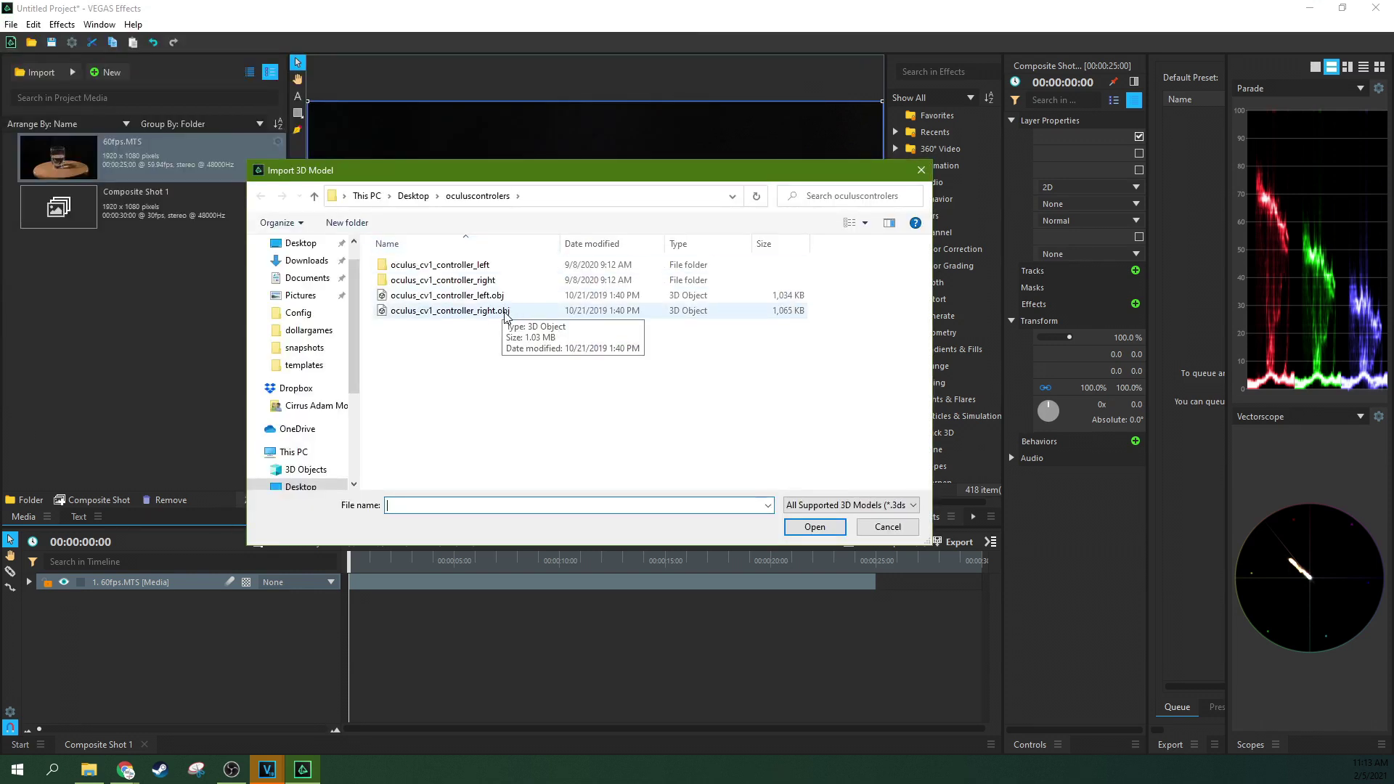
{"action": "left_click", "coordinate": [472, 300]}
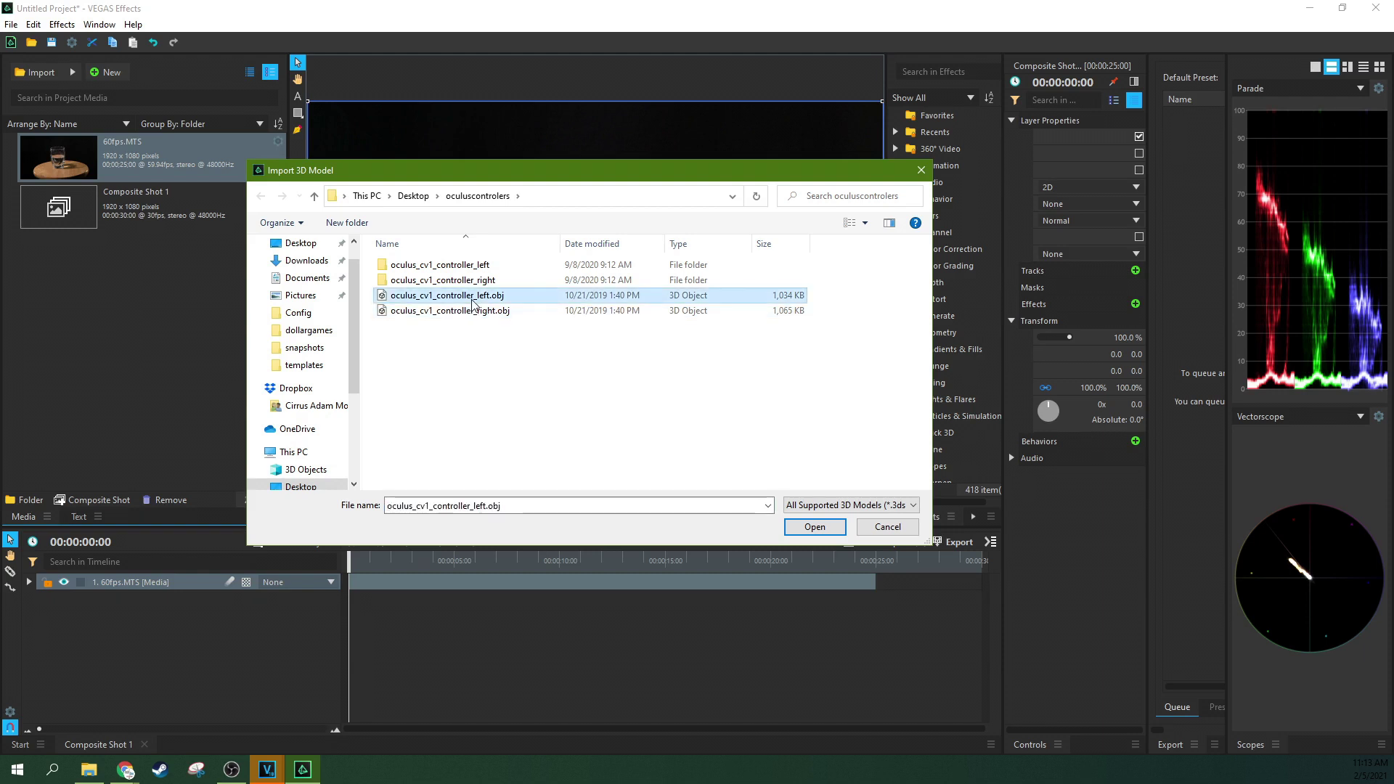
{"action": "double_click", "coordinate": [608, 297]}
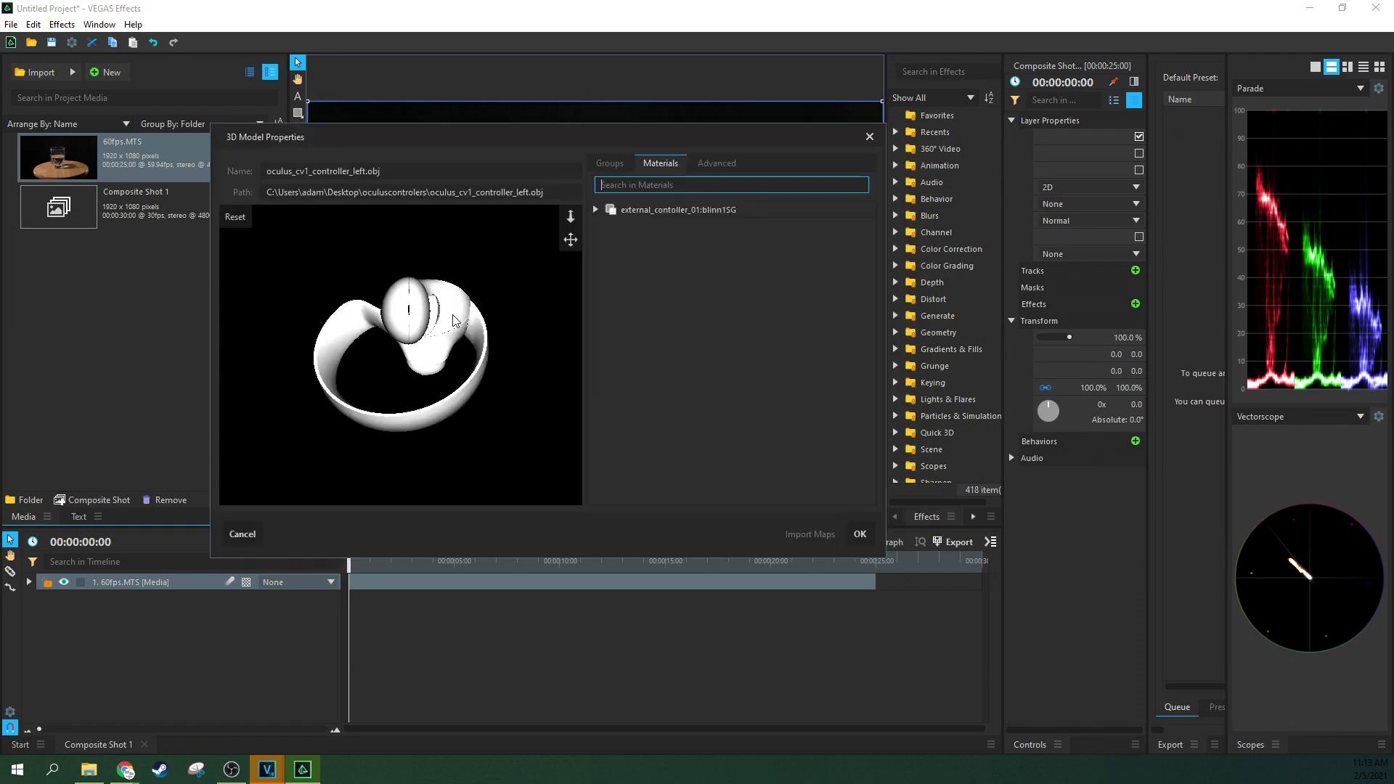
Step: Expand the blinn1SG material and set its Shininess from 1.0 to 320.6
{"action": "left_click", "coordinate": [596, 210]}
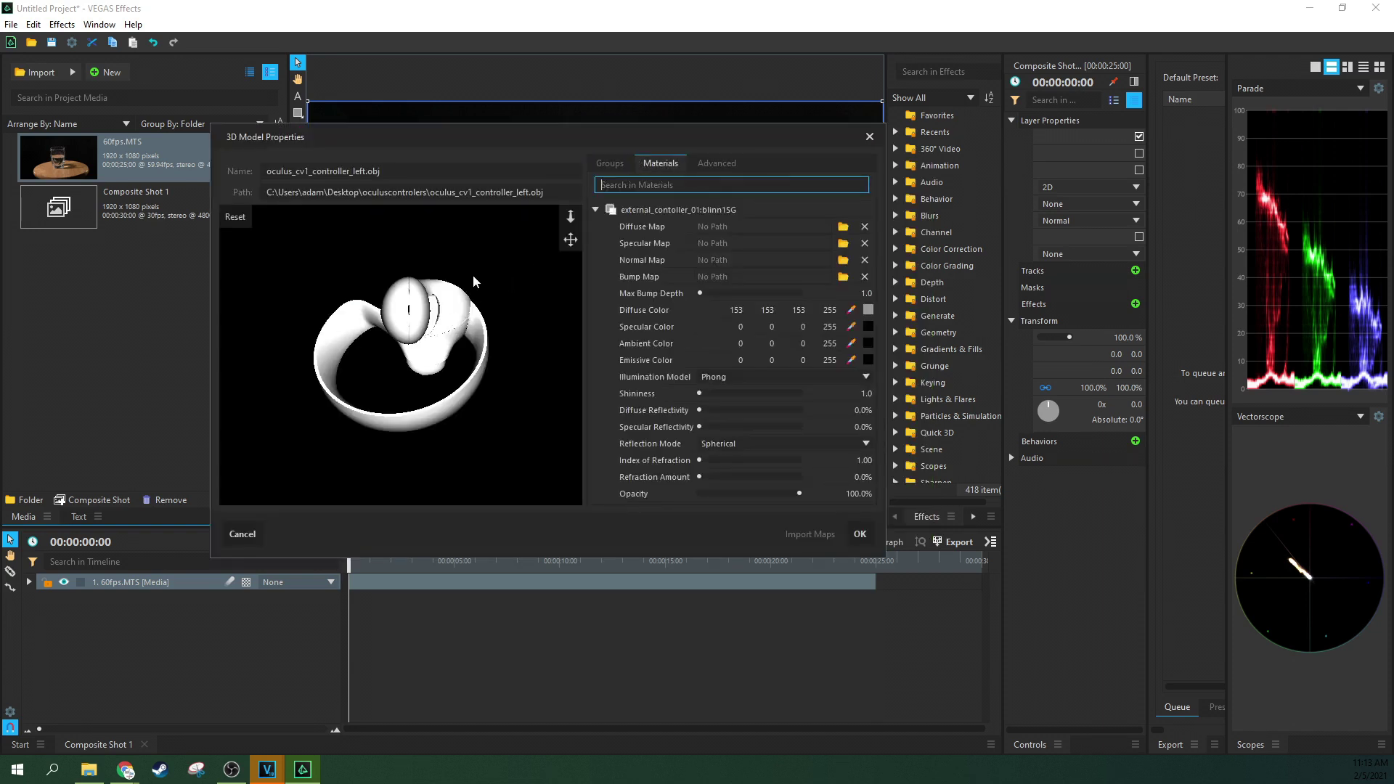
{"action": "left_click_drag", "start_coordinate": [473, 281], "coordinate": [471, 327]}
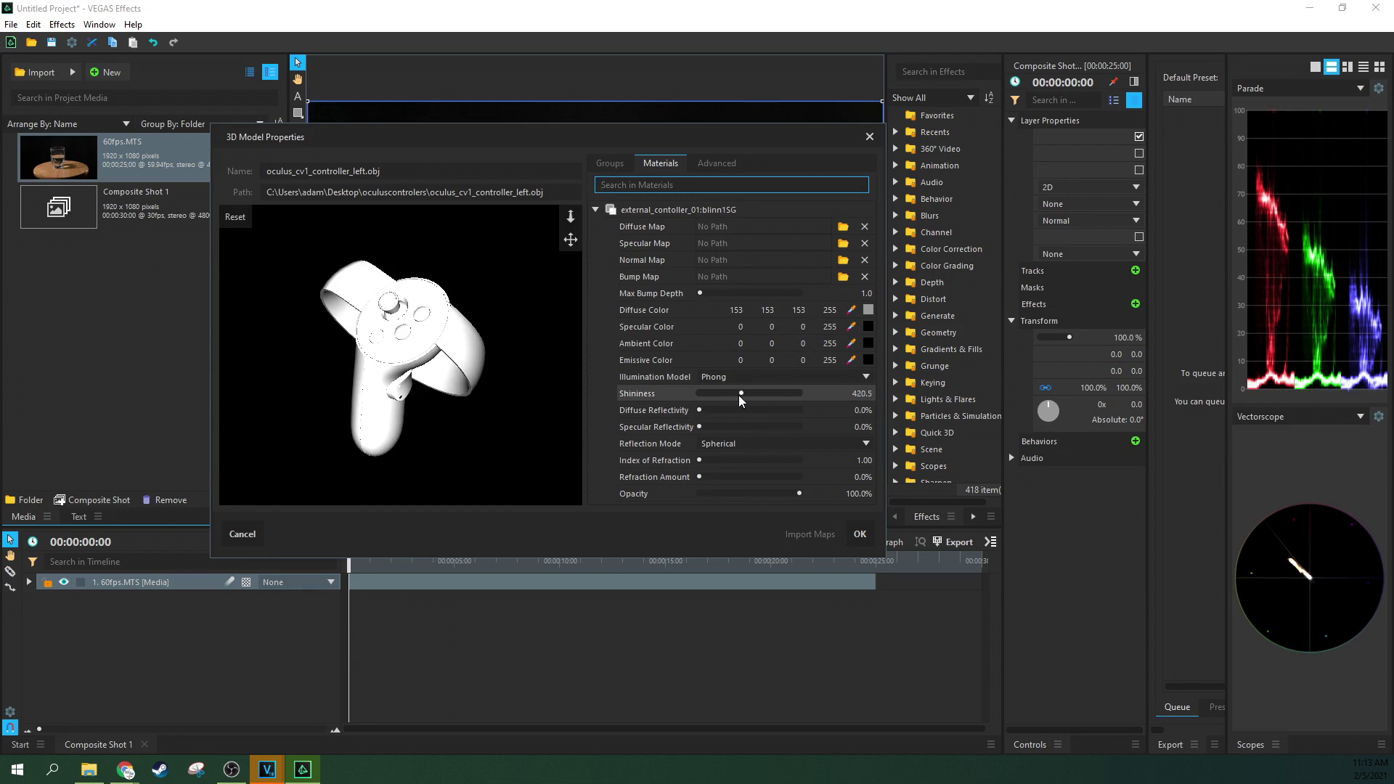
{"action": "left_click_drag", "start_coordinate": [739, 395], "coordinate": [729, 395]}
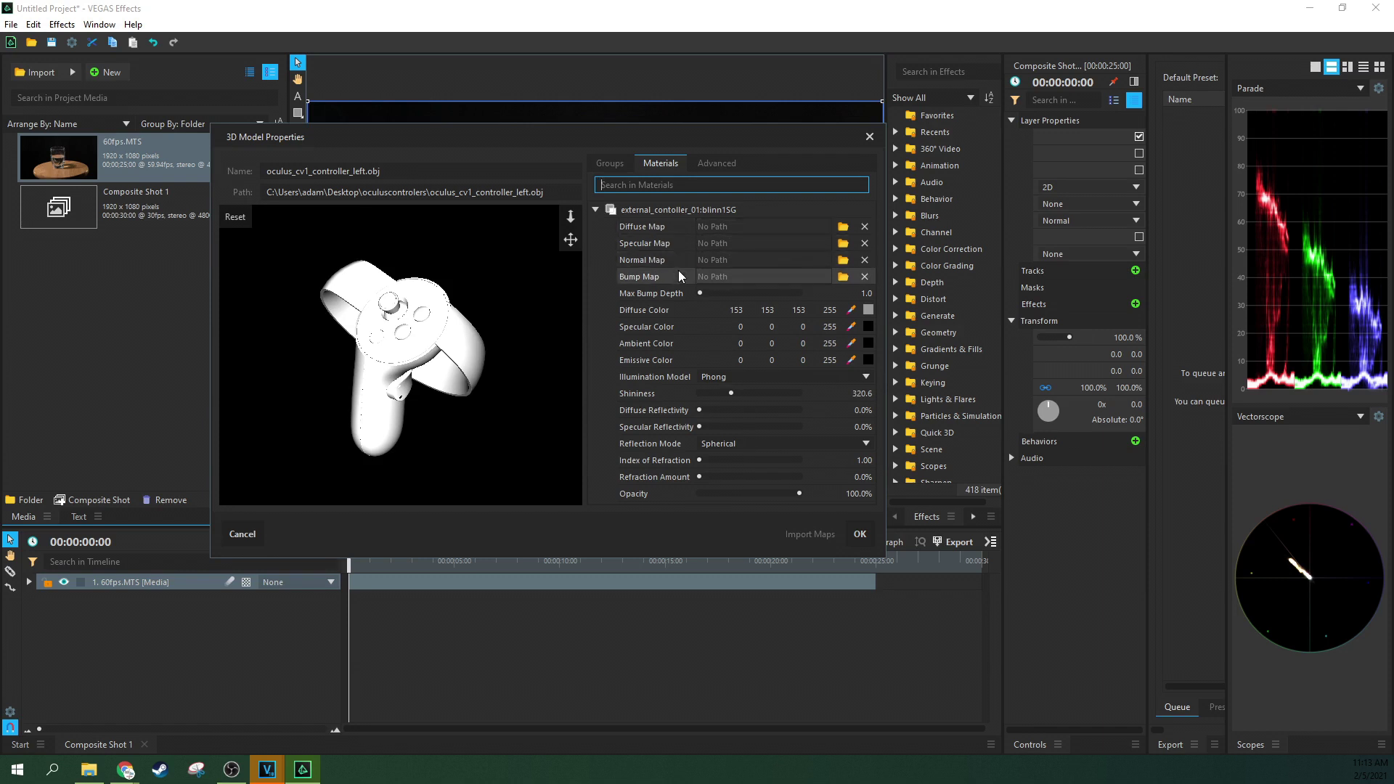
Step: Apply external_controller01_col.png as the controller material's diffuse map
{"action": "left_click", "coordinate": [844, 228]}
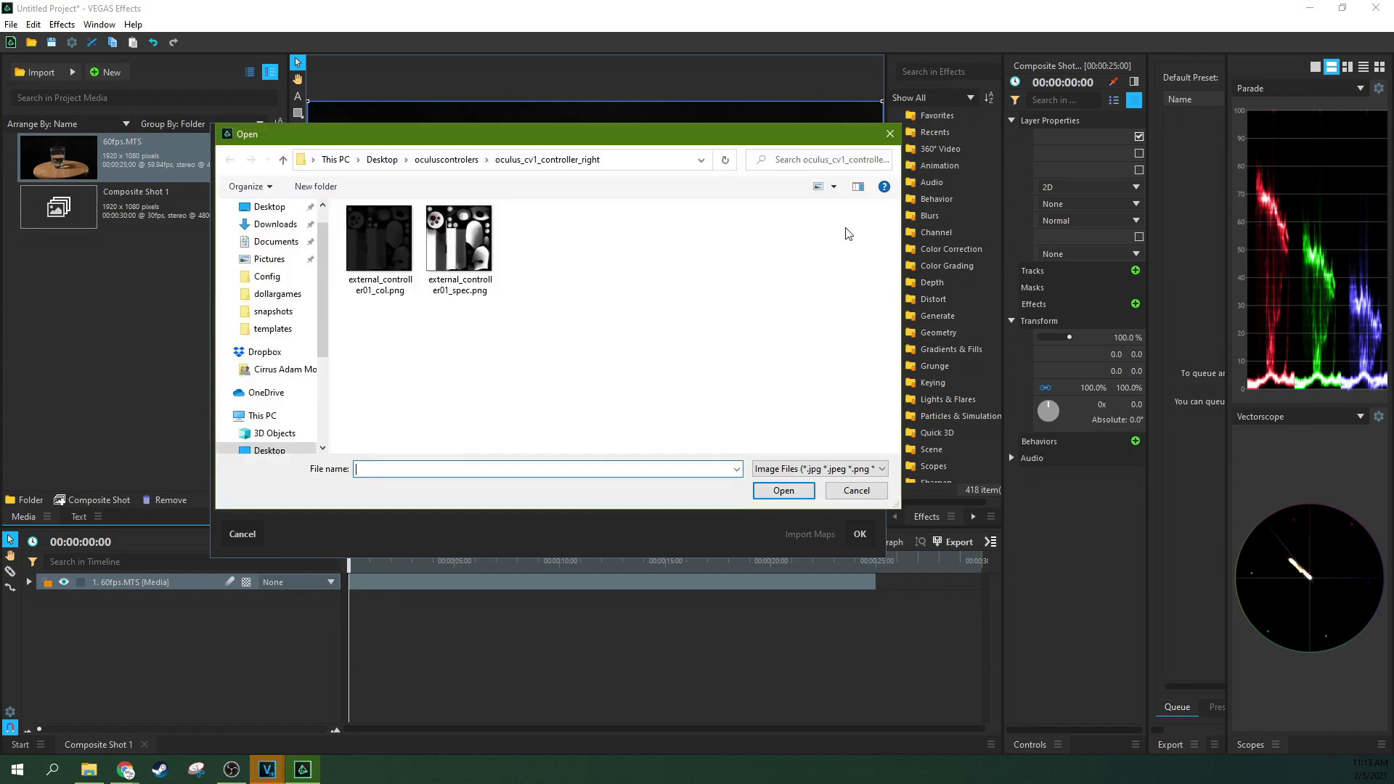
{"action": "left_click", "coordinate": [381, 255]}
{"action": "left_click", "coordinate": [783, 491]}
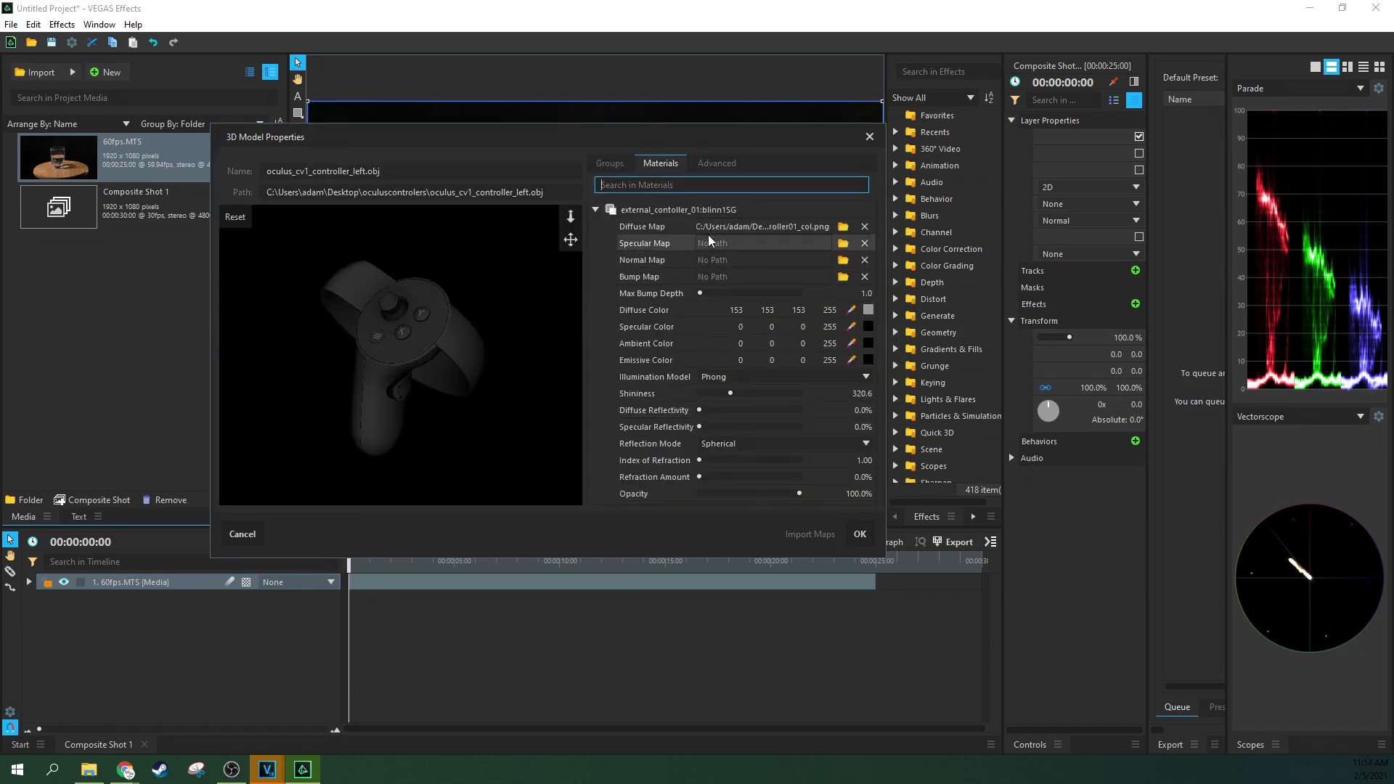
{"action": "left_click_drag", "start_coordinate": [479, 329], "coordinate": [577, 305]}
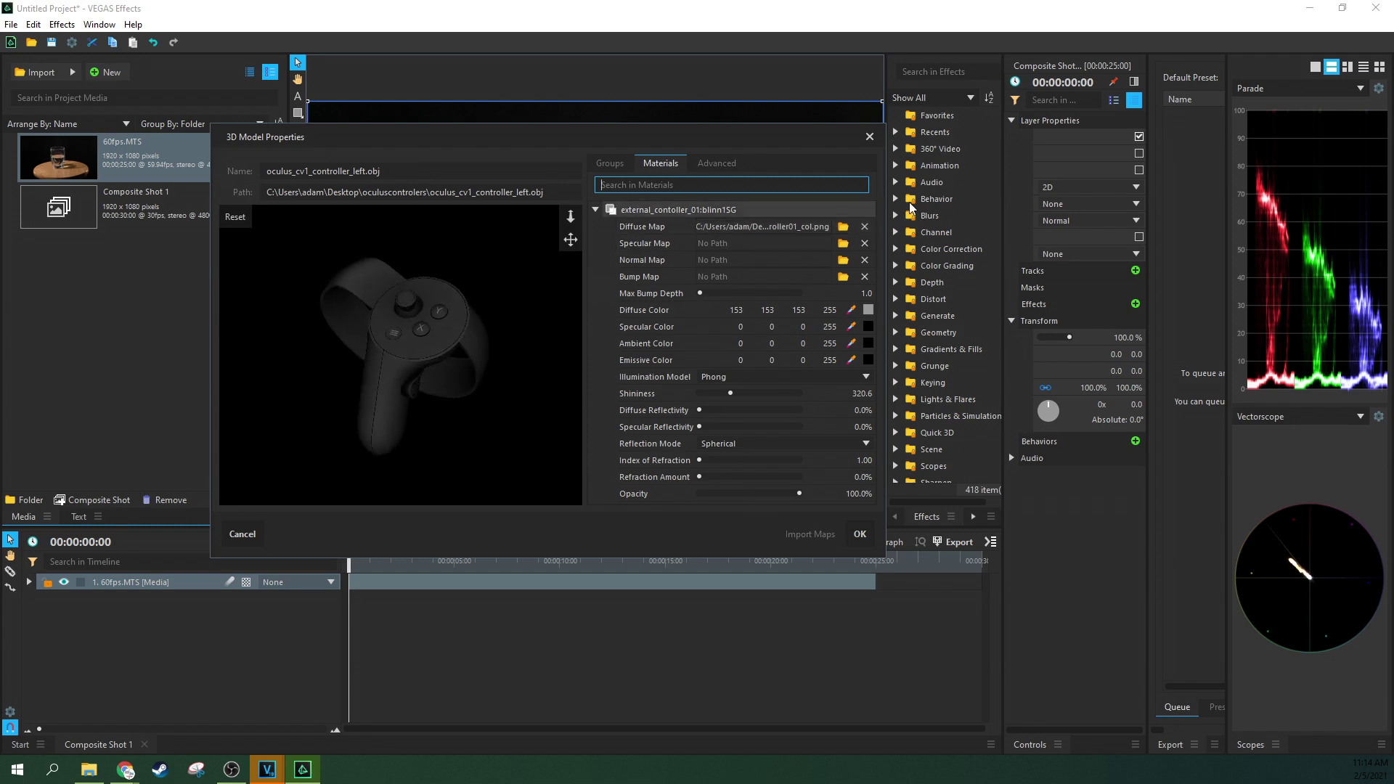
Step: Apply external_controller01_spec.png as specular map, with Shininess 1000 and Refraction Amount 100%
{"action": "left_click", "coordinate": [843, 243]}
{"action": "left_click", "coordinate": [465, 246]}
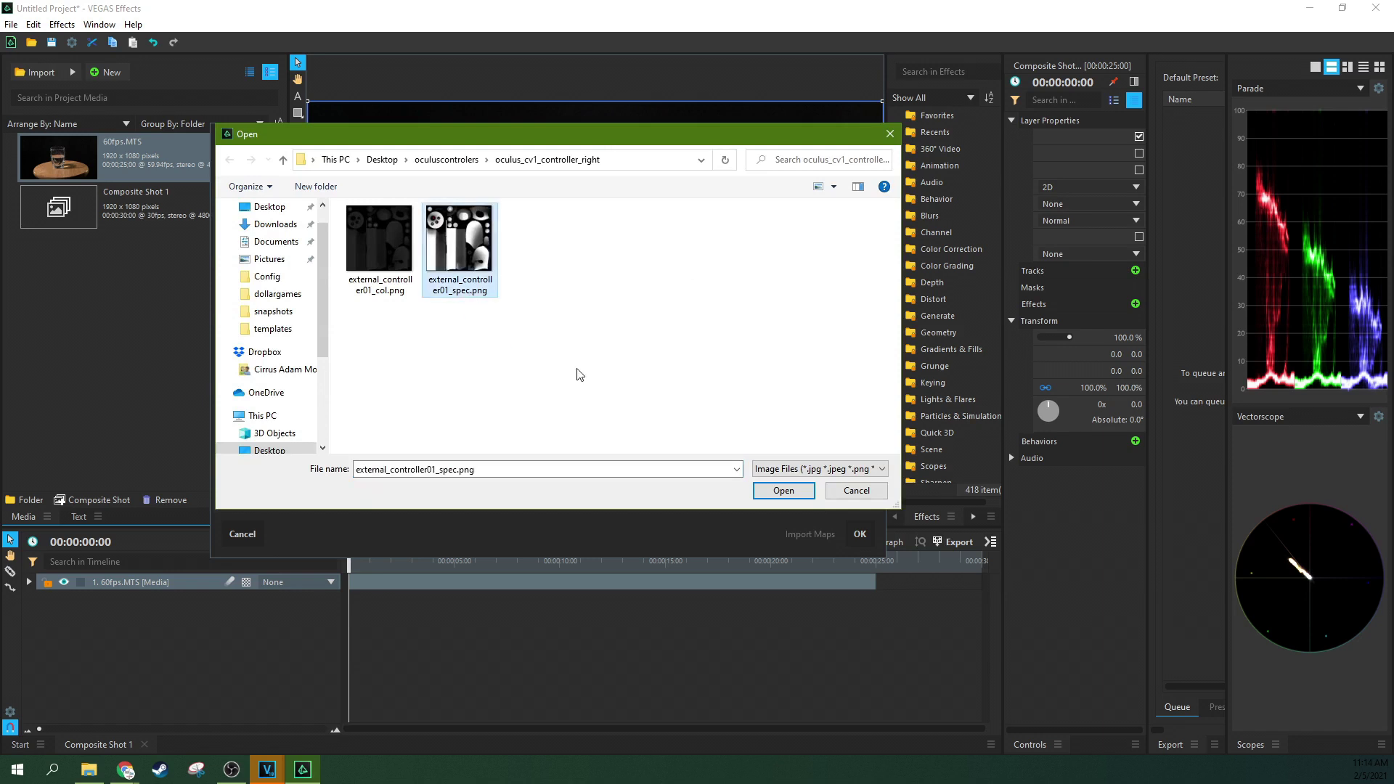
{"action": "left_click", "coordinate": [781, 491]}
{"action": "left_click_drag", "start_coordinate": [522, 393], "coordinate": [725, 390]}
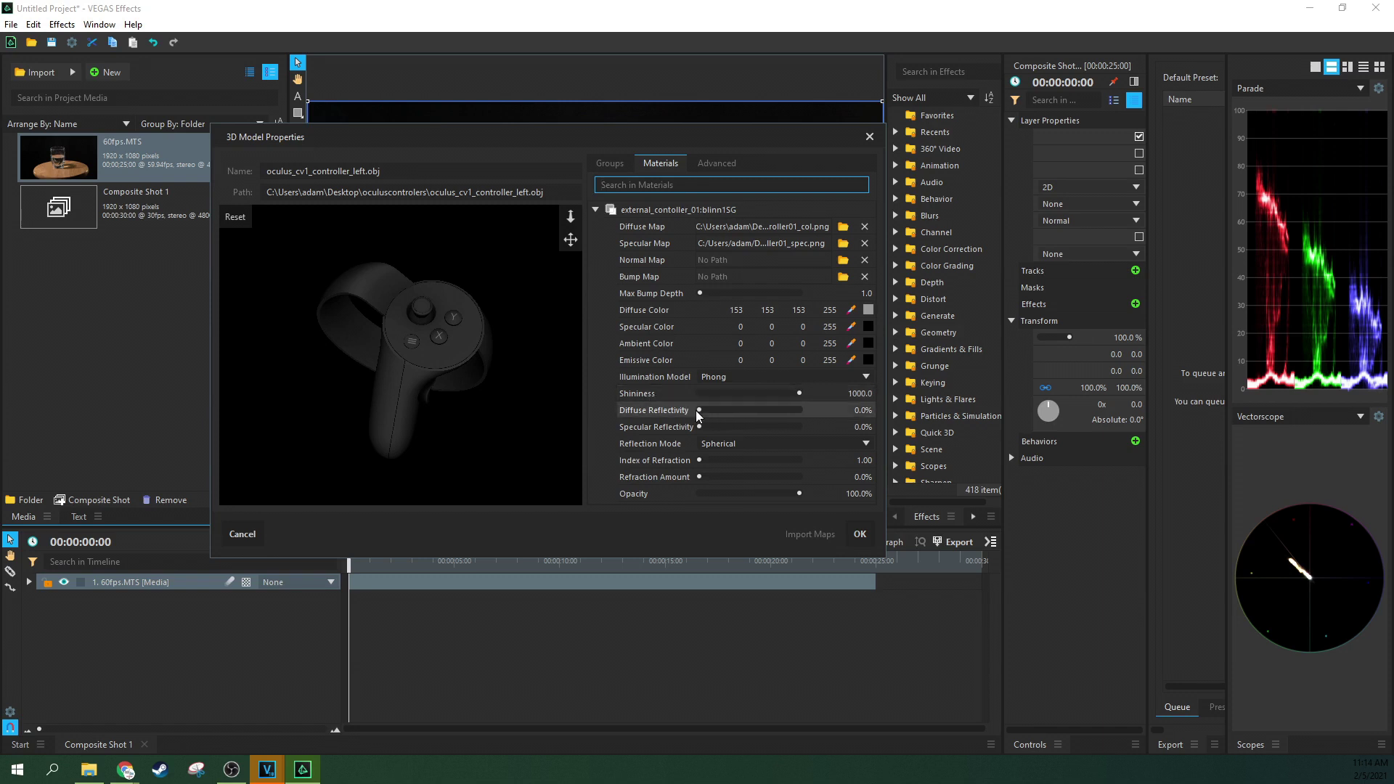
{"action": "left_click_drag", "start_coordinate": [699, 476], "coordinate": [813, 473]}
Step: Check the chrome reflections from several angles, then confirm to add the controller model to project media
{"action": "left_click_drag", "start_coordinate": [466, 363], "coordinate": [432, 232]}
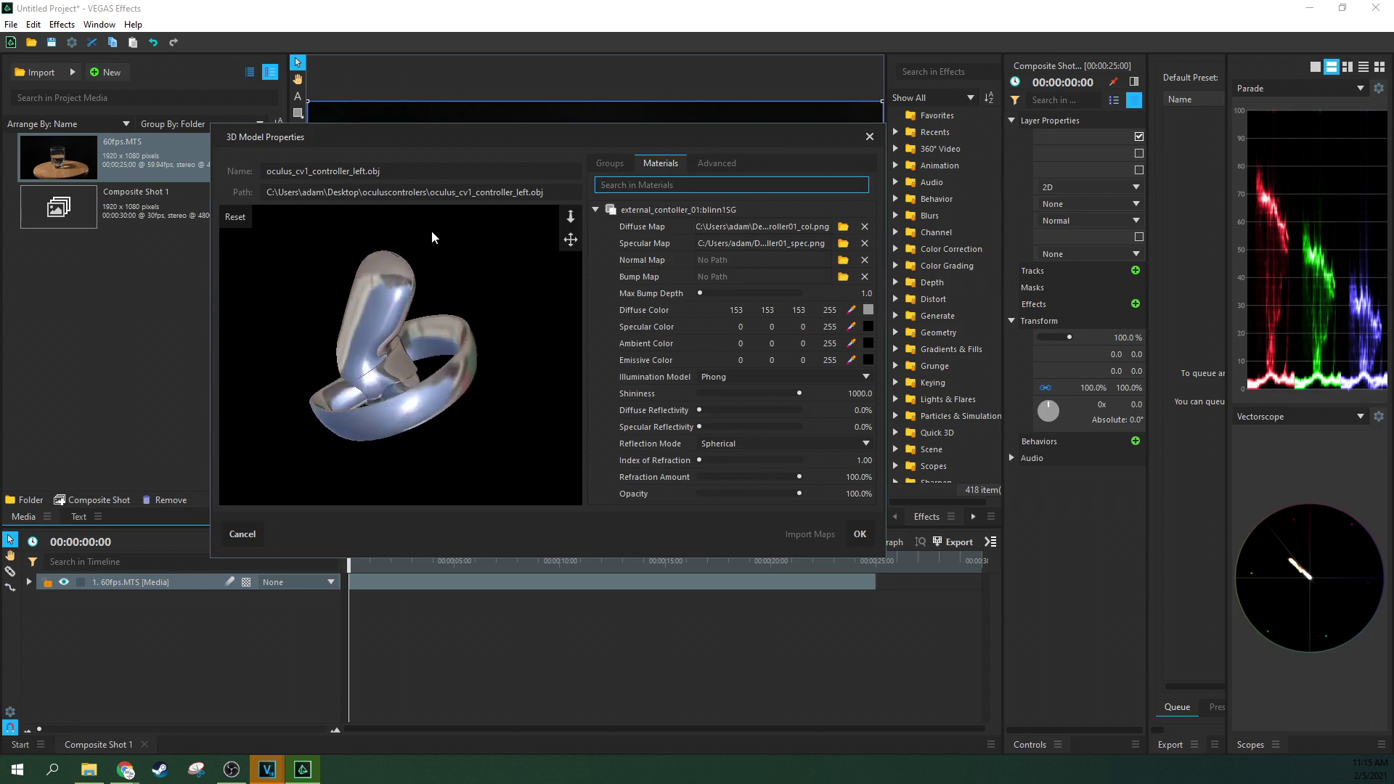
{"action": "left_click_drag", "start_coordinate": [392, 285], "coordinate": [363, 217]}
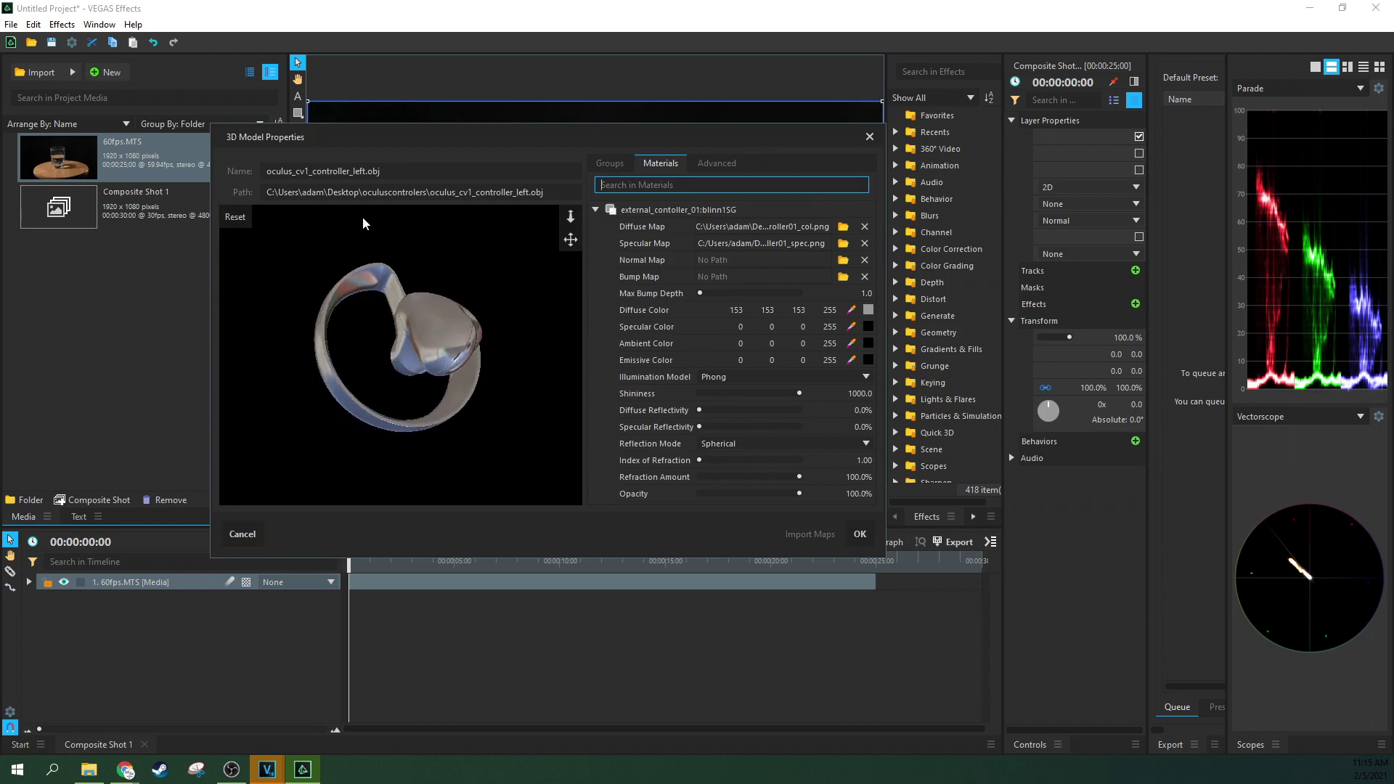
{"action": "left_click_drag", "start_coordinate": [337, 323], "coordinate": [303, 385]}
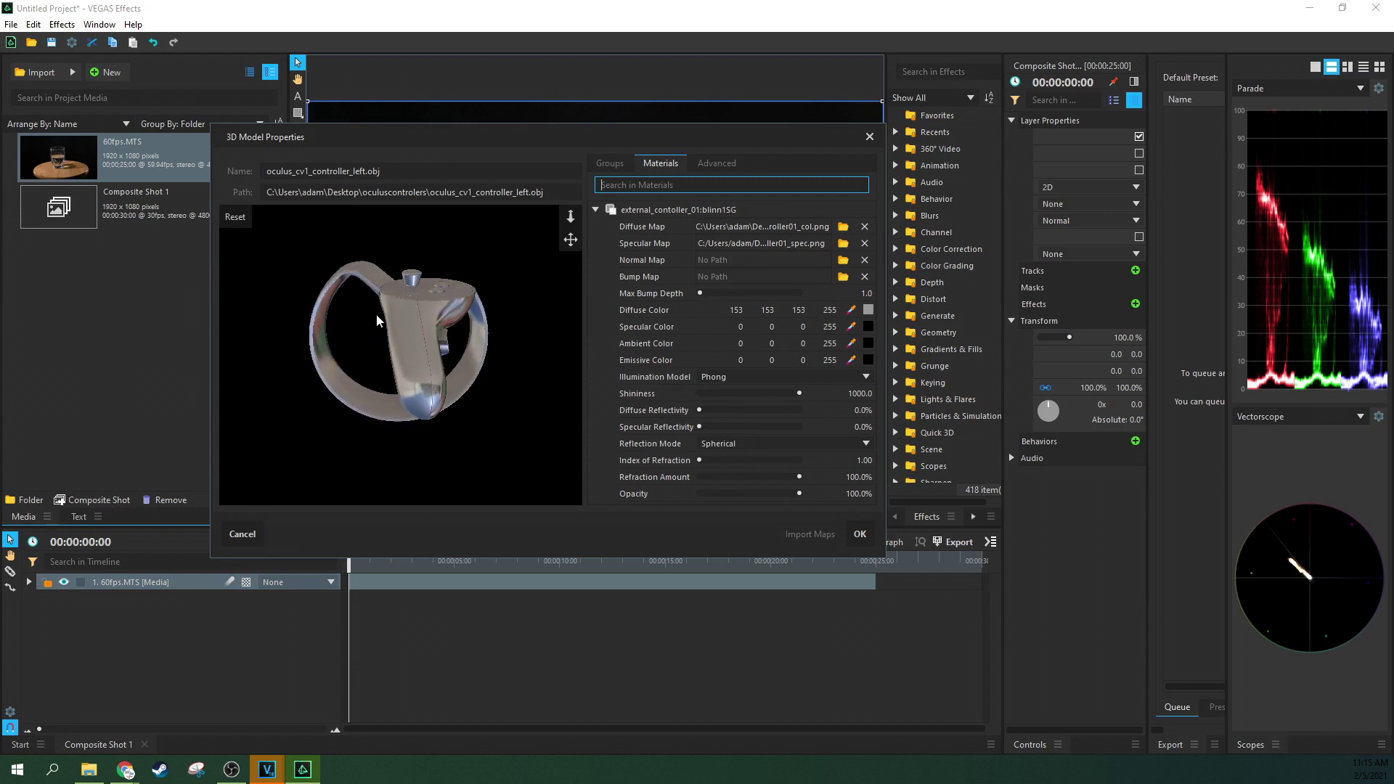
{"action": "left_click_drag", "start_coordinate": [377, 320], "coordinate": [389, 350]}
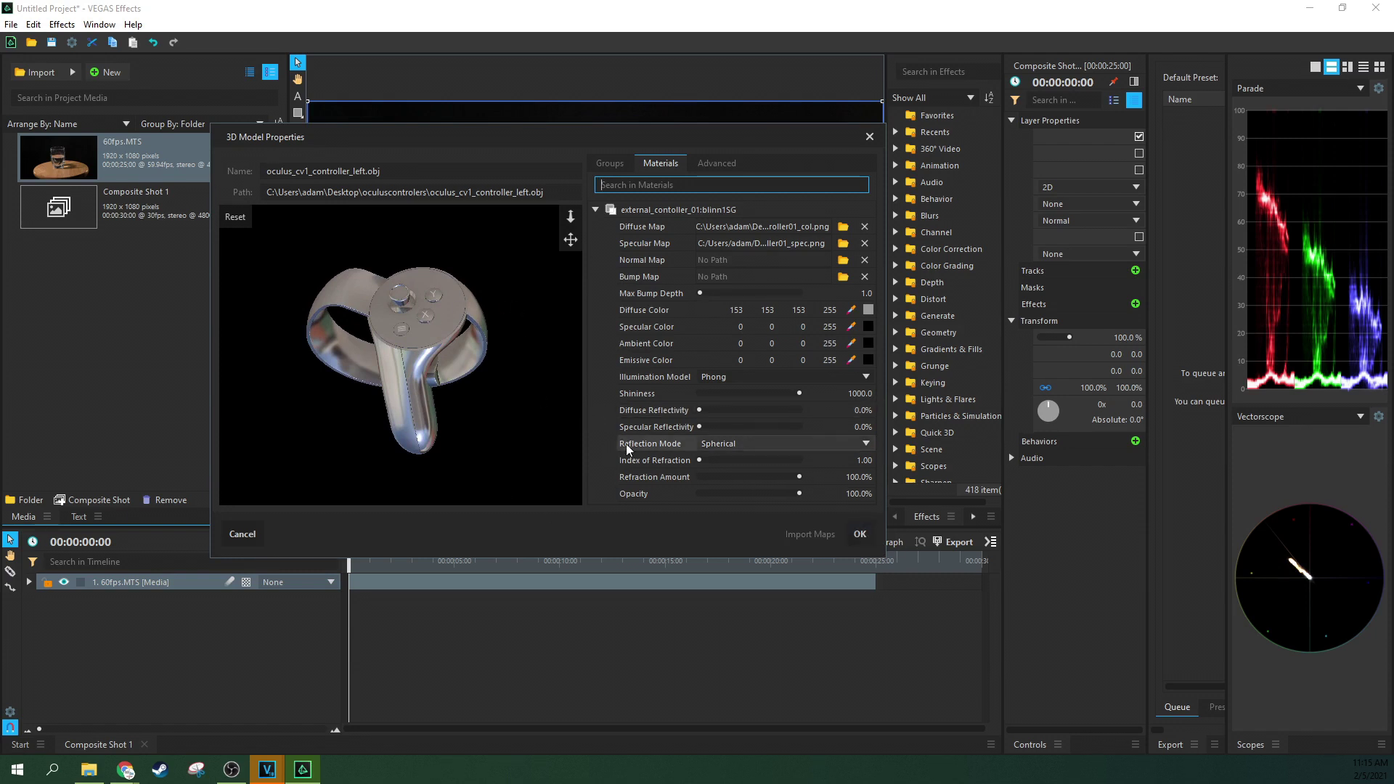
{"action": "left_click", "coordinate": [860, 535]}
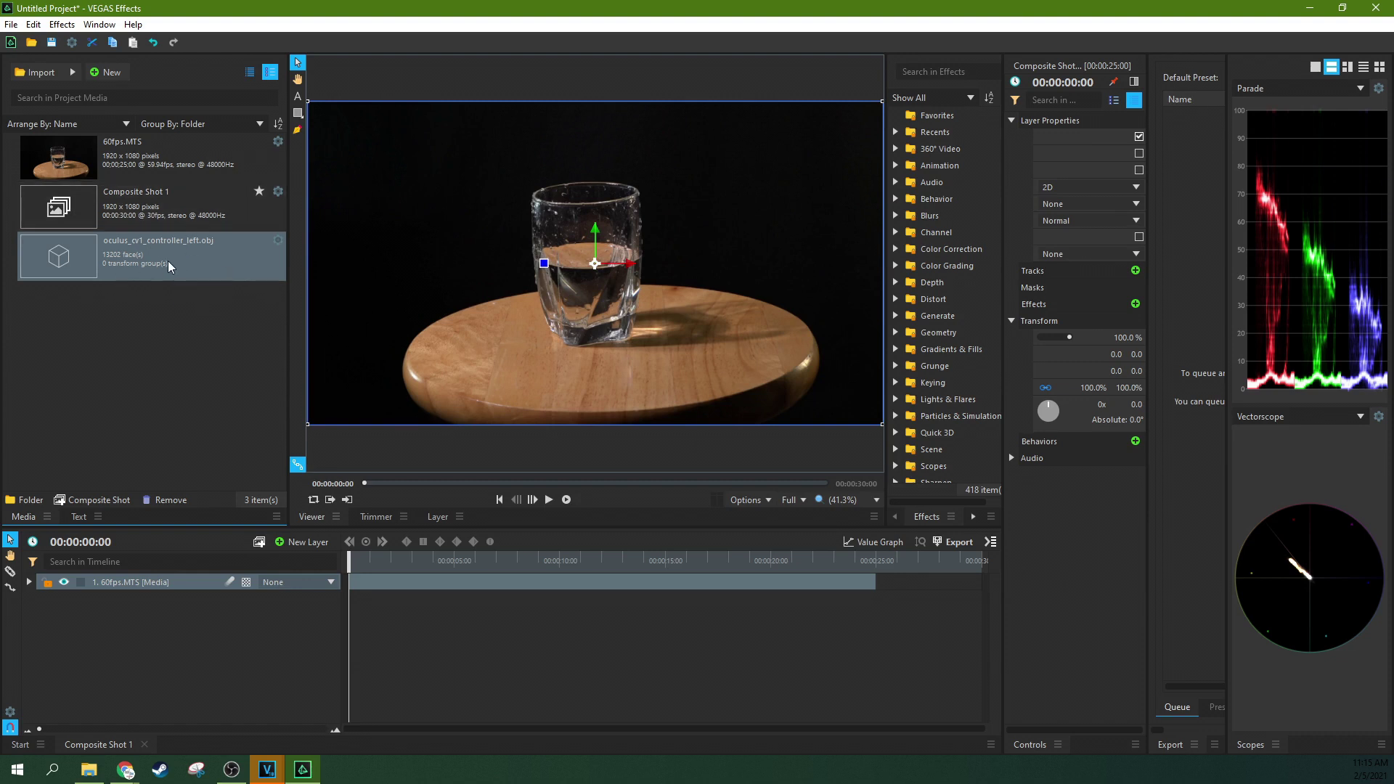
Step: Add oculus_cv1_controller_left.obj as a composite layer and lower it to Y -293.0 beside the glass
{"action": "left_click_drag", "start_coordinate": [168, 260], "coordinate": [190, 581]}
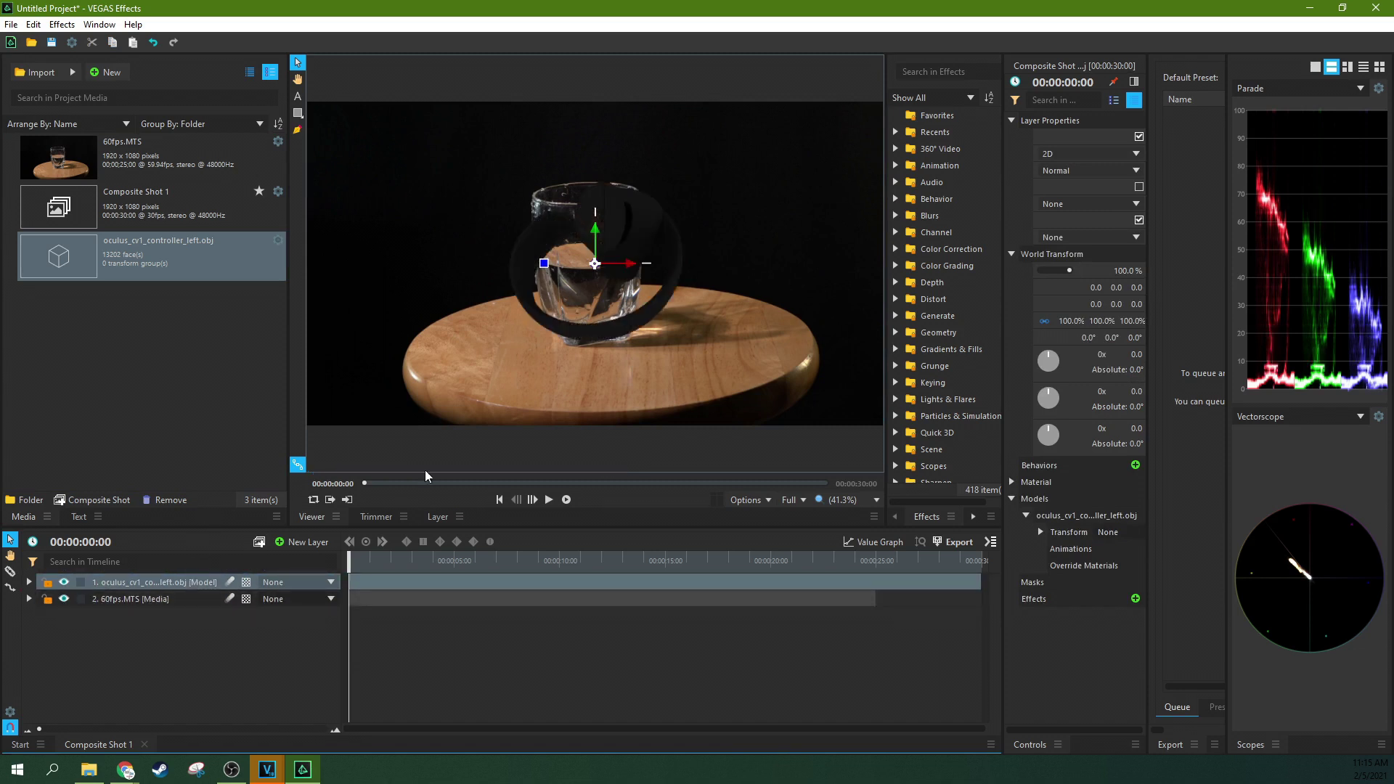
{"action": "left_click", "coordinate": [591, 216]}
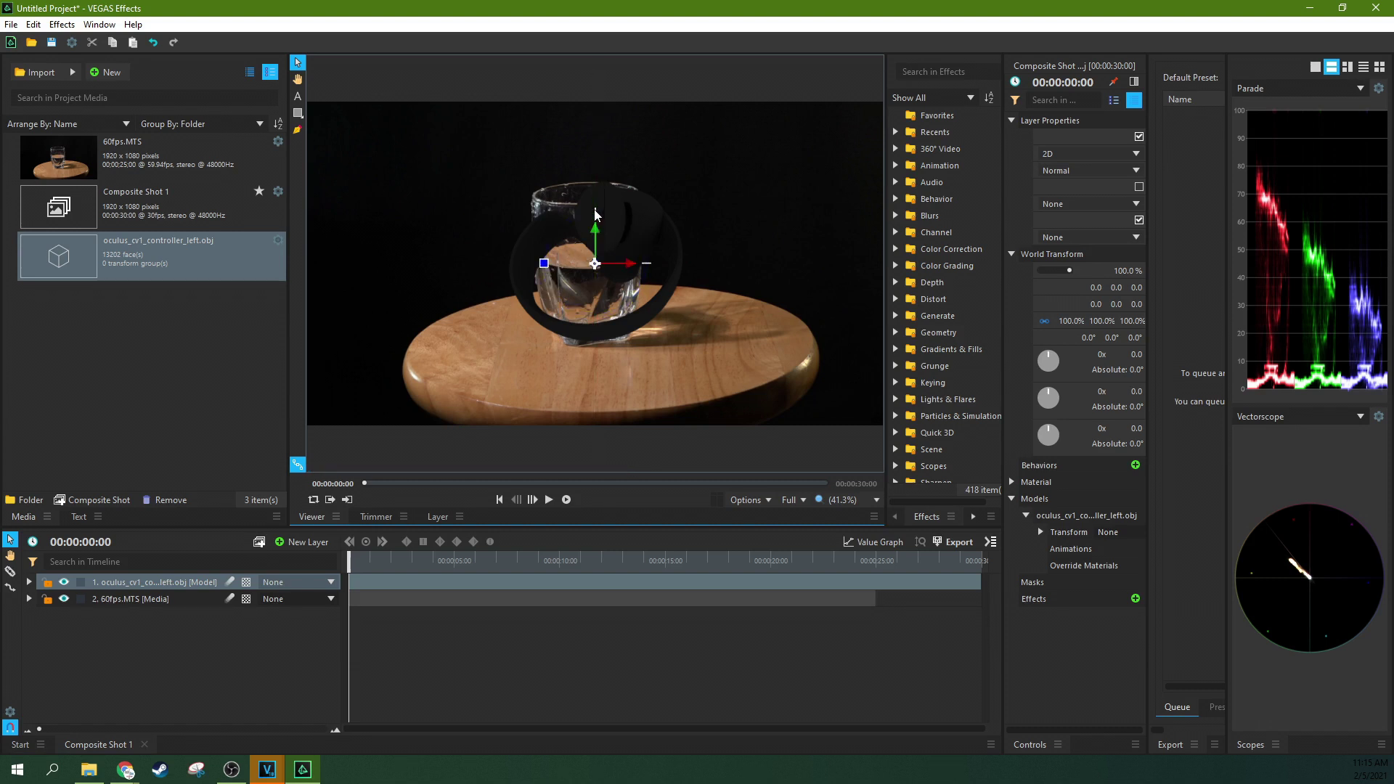
{"action": "left_click_drag", "start_coordinate": [596, 234], "coordinate": [524, 306]}
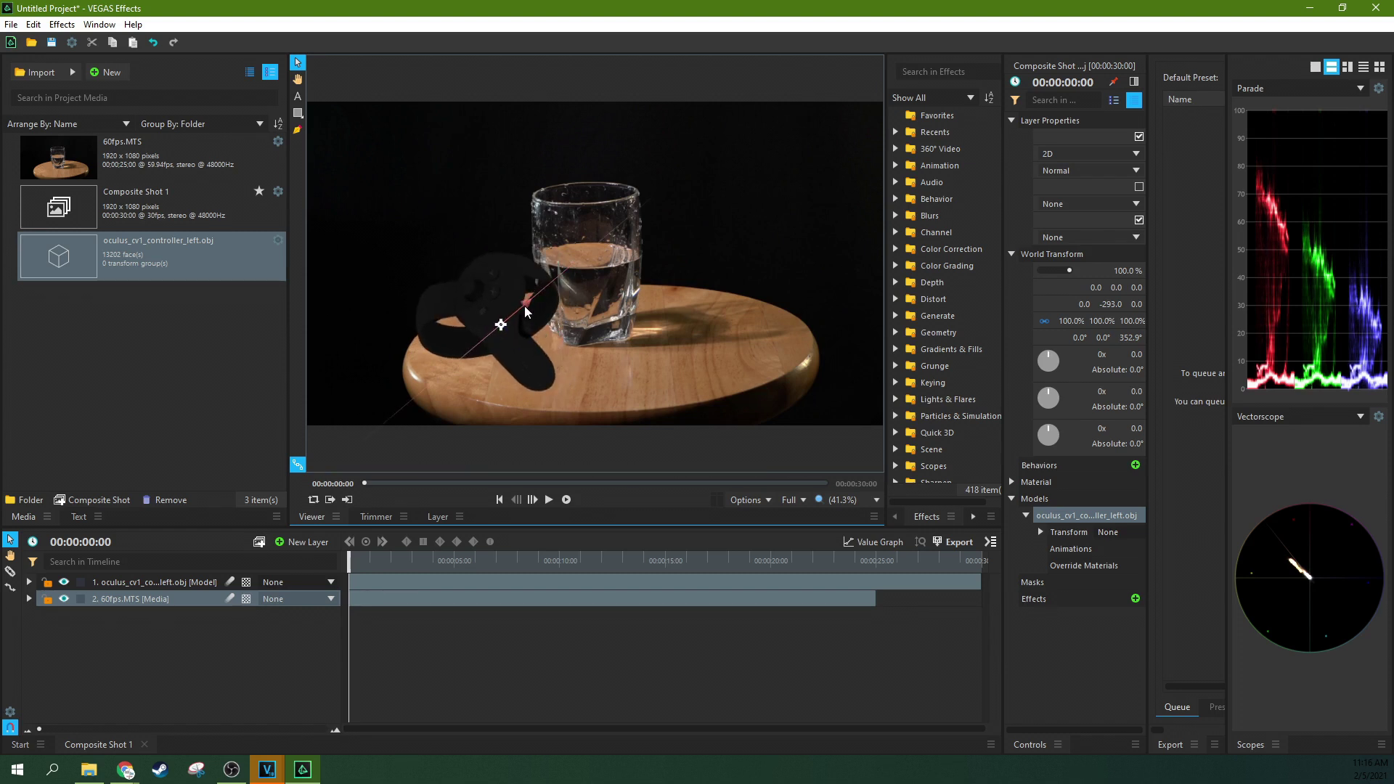
{"action": "left_click", "coordinate": [198, 394]}
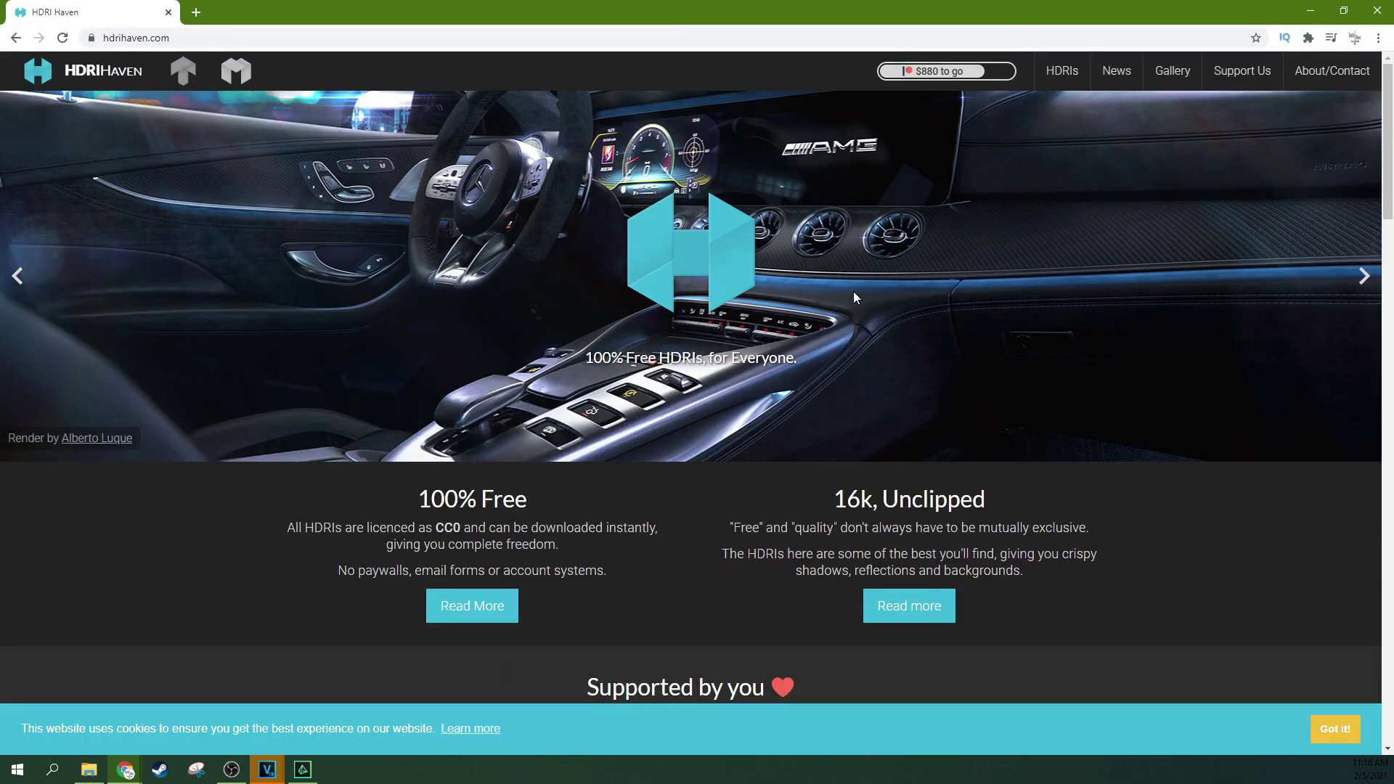
Step: Filter HDRI Haven's full HDRI listing to the Studio category
{"action": "scroll", "coordinate": [644, 422], "scroll_direction": "down", "scroll_amount": 10}
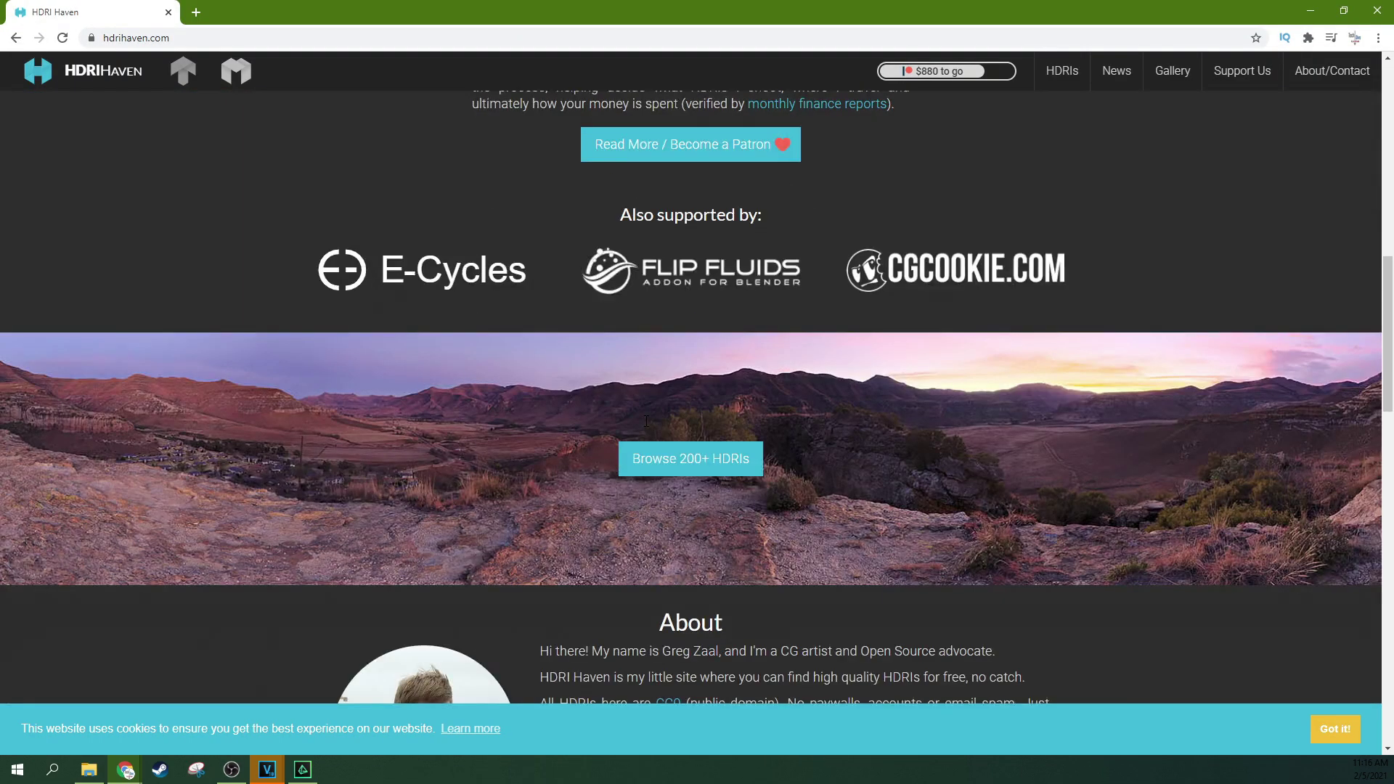
{"action": "scroll", "coordinate": [644, 420], "scroll_direction": "down", "scroll_amount": 5}
{"action": "scroll", "coordinate": [645, 421], "scroll_direction": "up", "scroll_amount": 20}
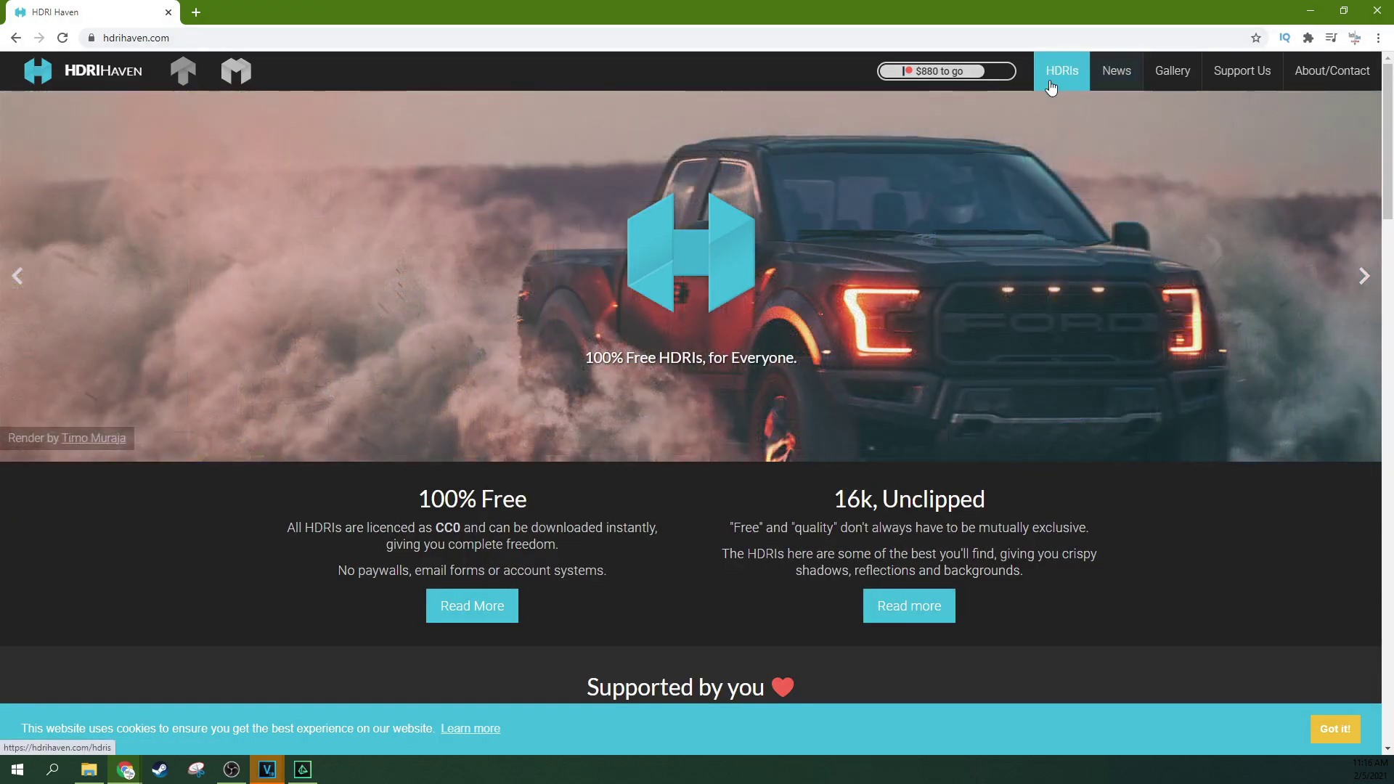
{"action": "left_click", "coordinate": [1057, 76]}
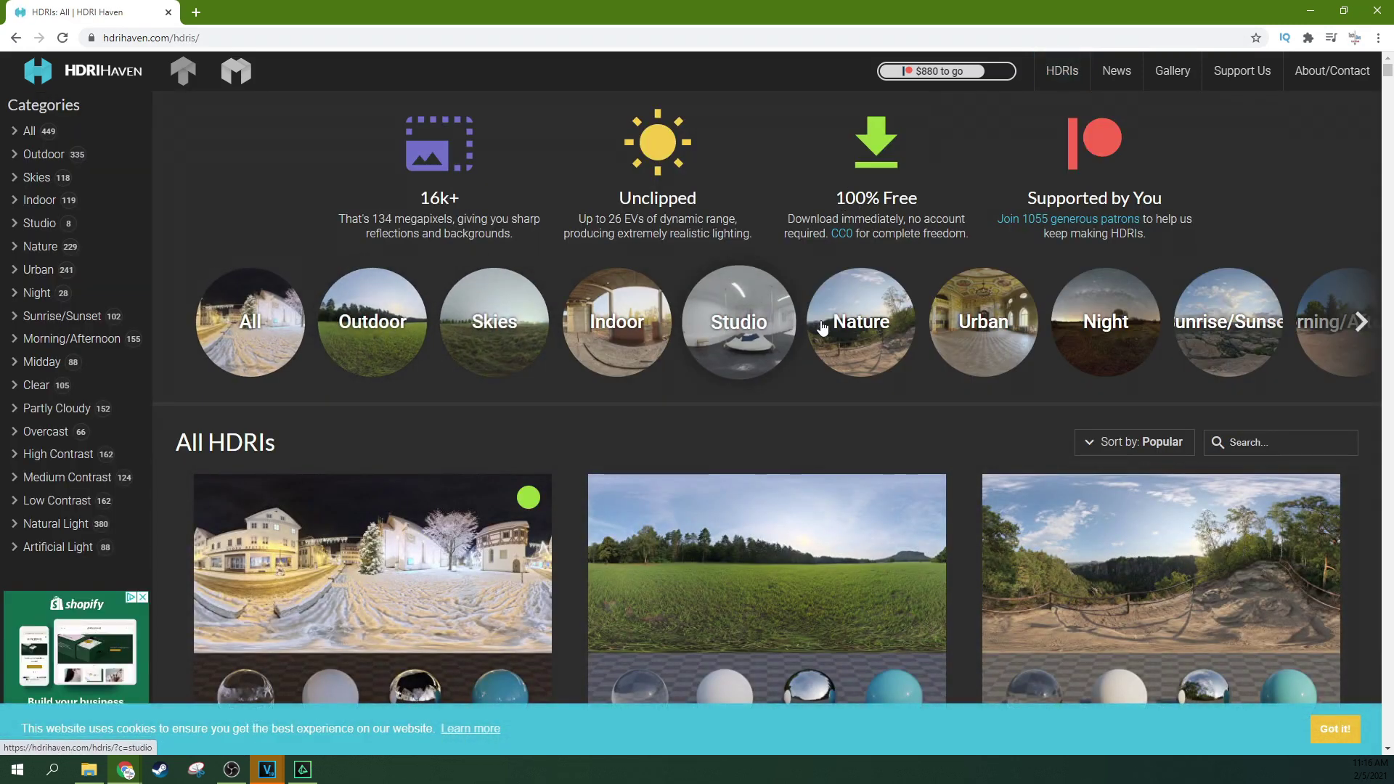
{"action": "left_click", "coordinate": [767, 336]}
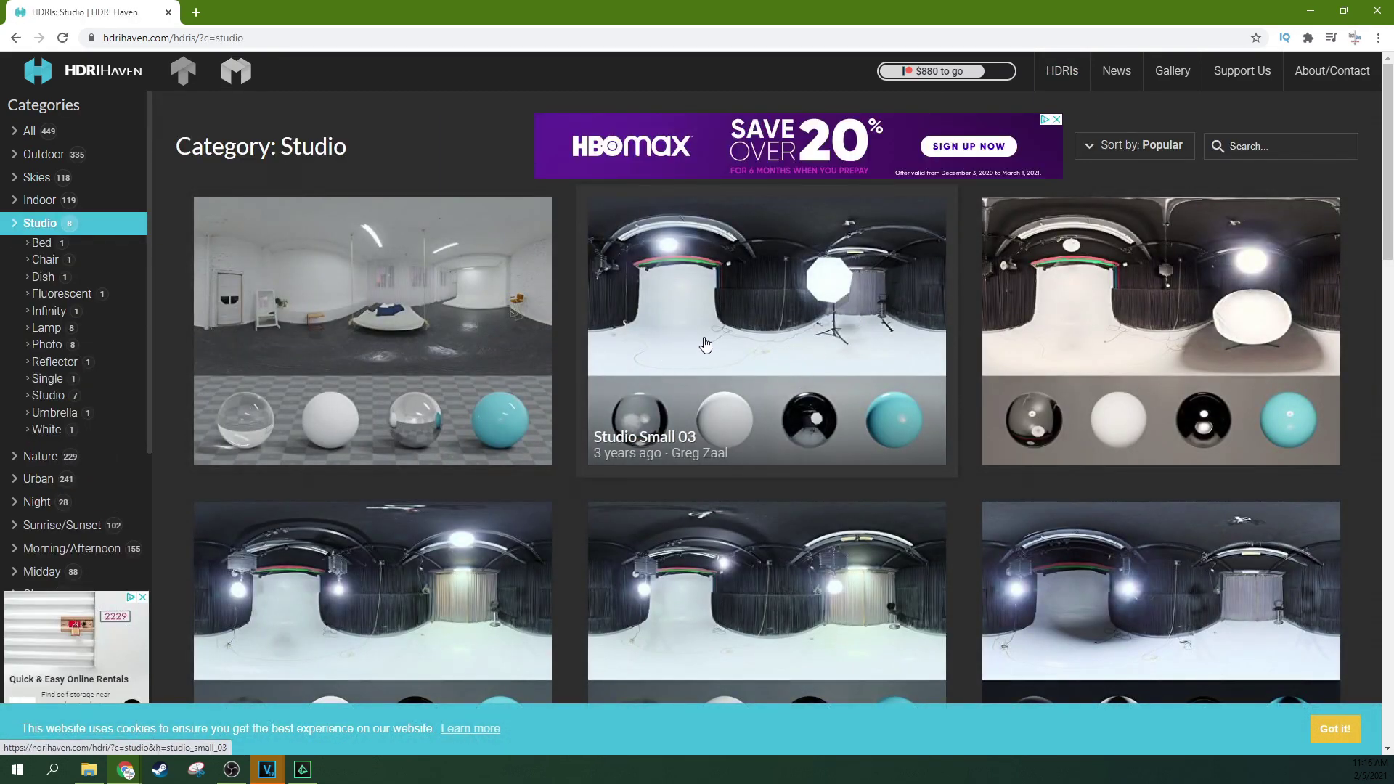
Step: Compare the Studio HDRIs beside the composite view and open Studio Small 03
{"action": "scroll", "coordinate": [703, 342], "scroll_direction": "down", "scroll_amount": 3}
{"action": "scroll", "coordinate": [705, 344], "scroll_direction": "down", "scroll_amount": 3}
{"action": "left_click_drag", "start_coordinate": [955, 9], "coordinate": [957, 117]}
{"action": "left_click_drag", "start_coordinate": [714, 129], "coordinate": [829, 419]}
{"action": "key", "text": "Print"}
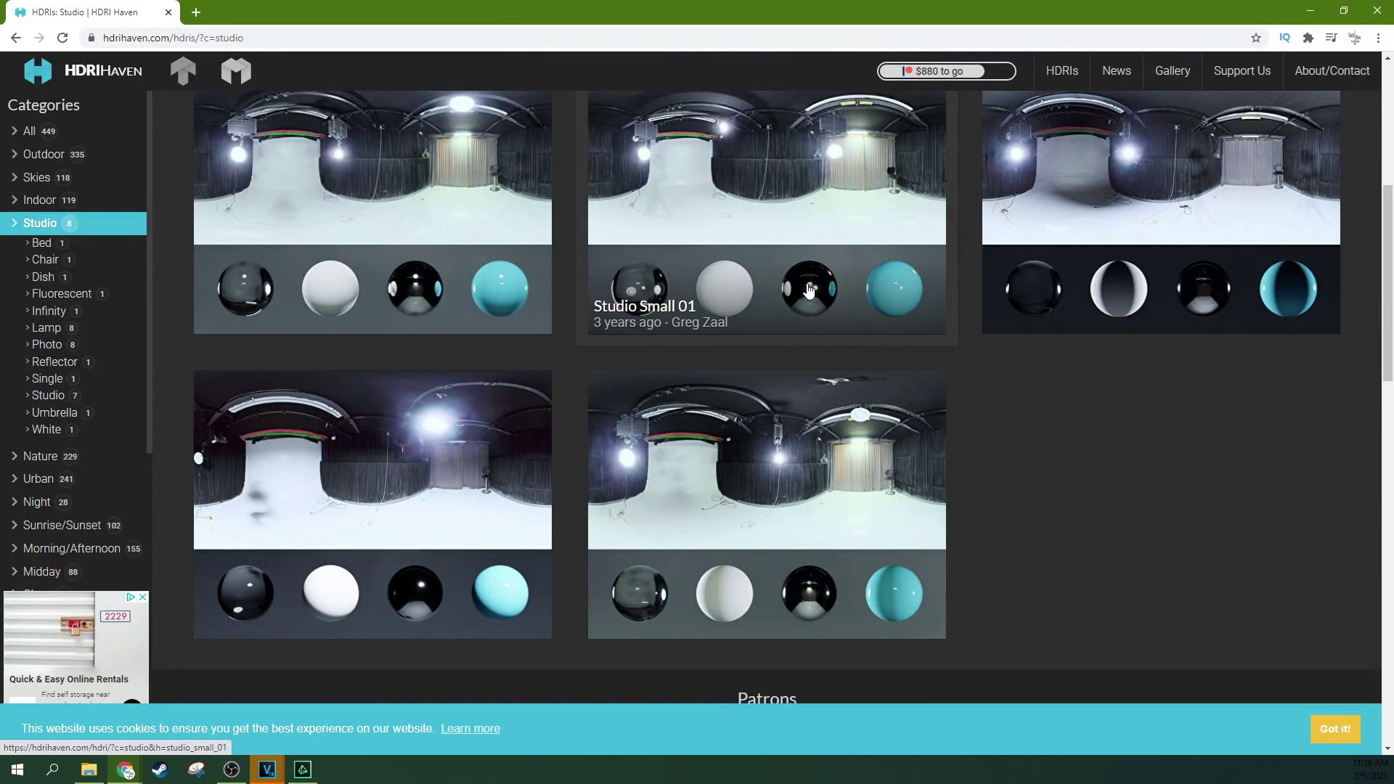
{"action": "scroll", "coordinate": [809, 289], "scroll_direction": "down", "scroll_amount": 3}
{"action": "scroll", "coordinate": [810, 289], "scroll_direction": "up", "scroll_amount": 3}
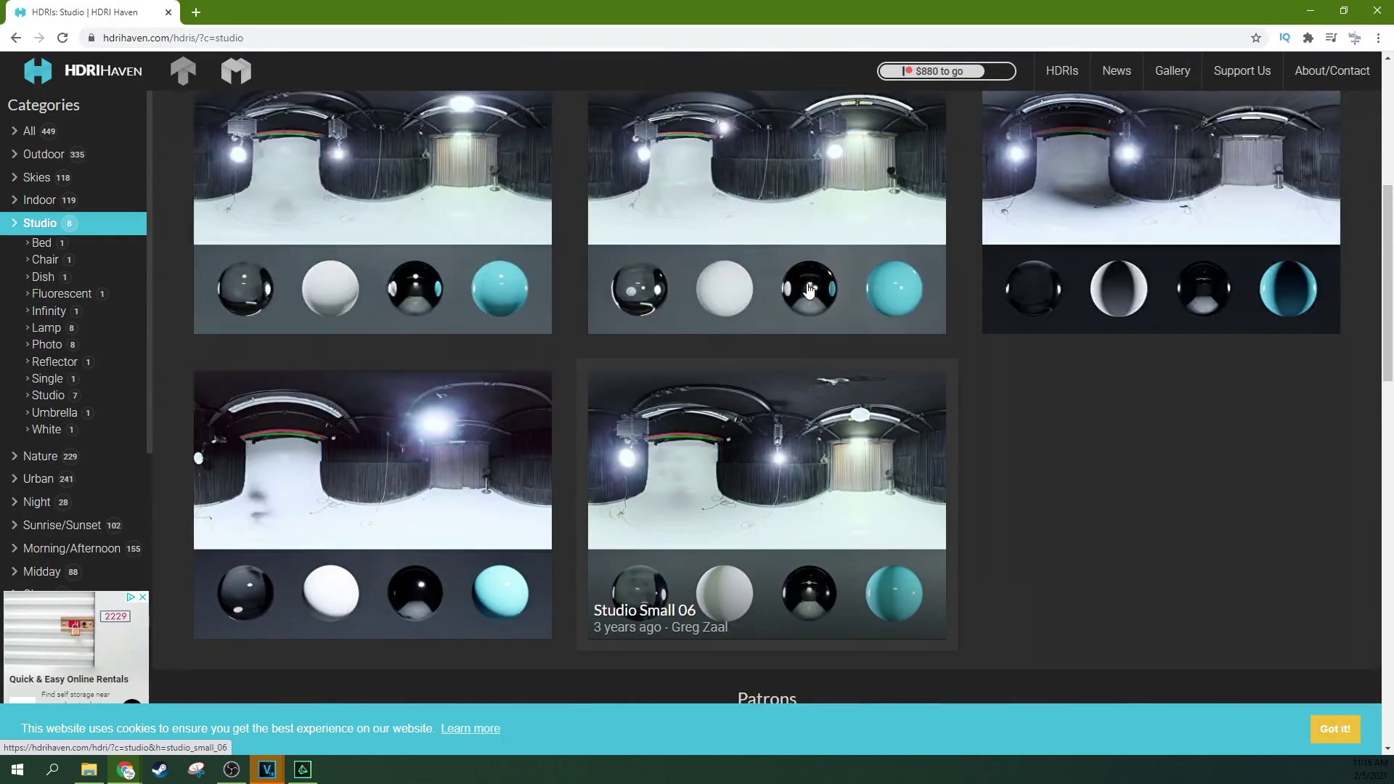
{"action": "scroll", "coordinate": [810, 289], "scroll_direction": "up", "scroll_amount": 6}
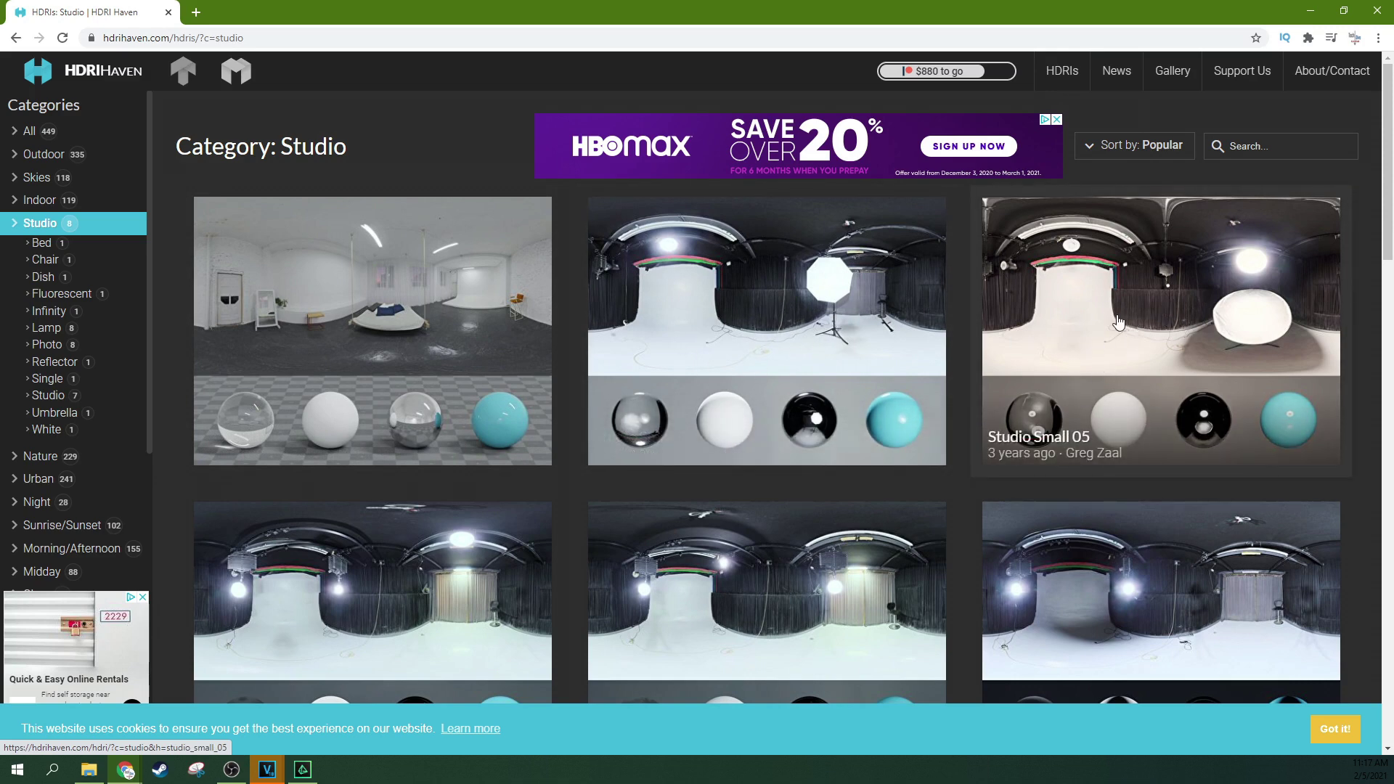
{"action": "scroll", "coordinate": [1118, 322], "scroll_direction": "down", "scroll_amount": 5}
{"action": "scroll", "coordinate": [688, 575], "scroll_direction": "down", "scroll_amount": 4}
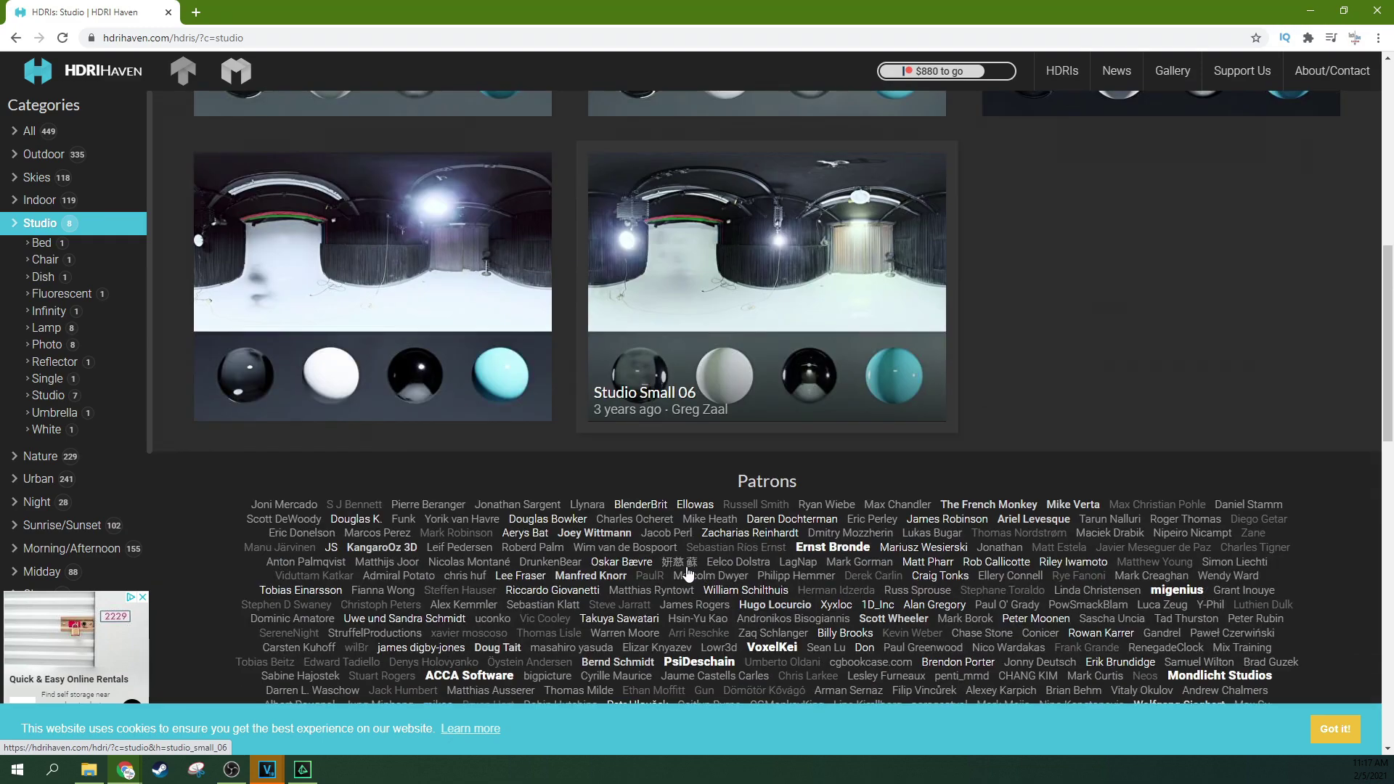
{"action": "scroll", "coordinate": [689, 575], "scroll_direction": "up", "scroll_amount": 9}
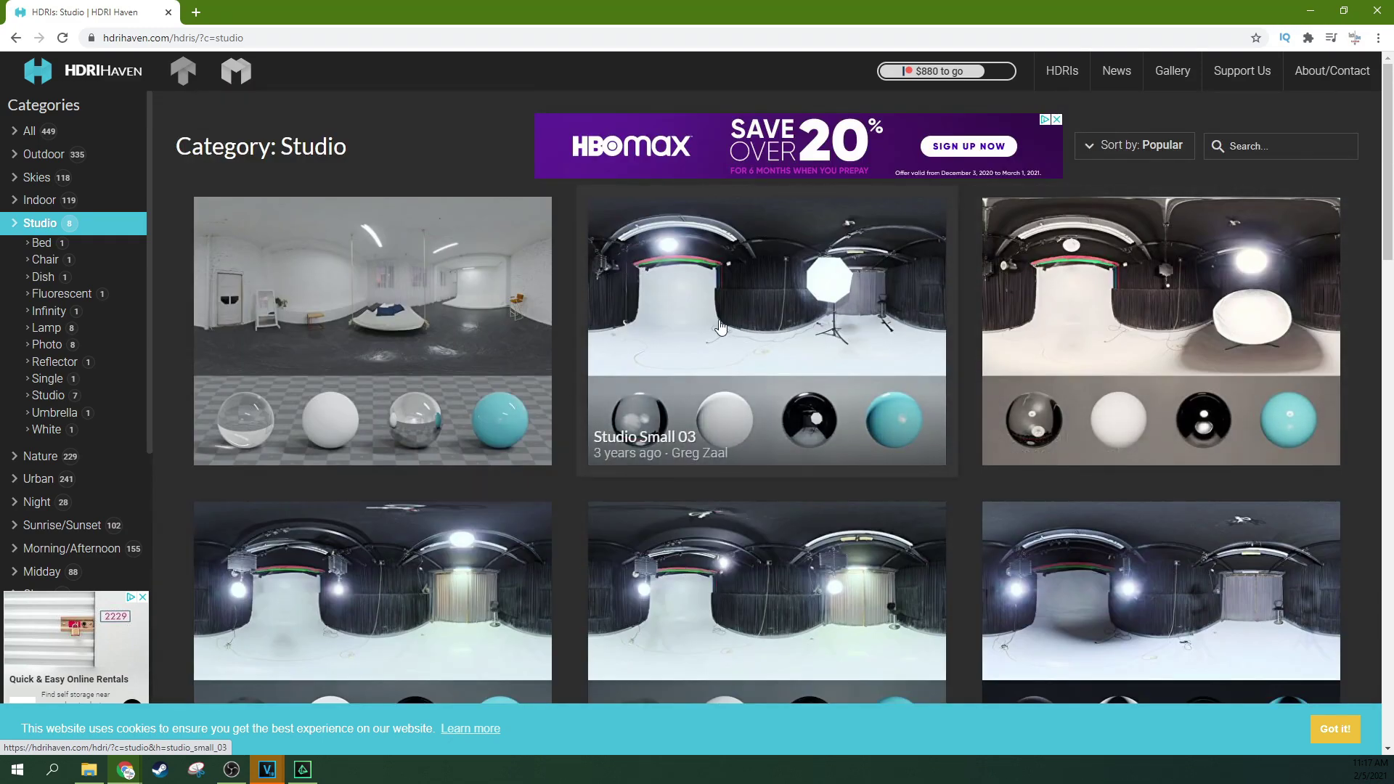
{"action": "left_click", "coordinate": [721, 327]}
Step: Download the 4k · 24.8 MB HDR file of Studio Small 03
{"action": "scroll", "coordinate": [826, 419], "scroll_direction": "down", "scroll_amount": 2}
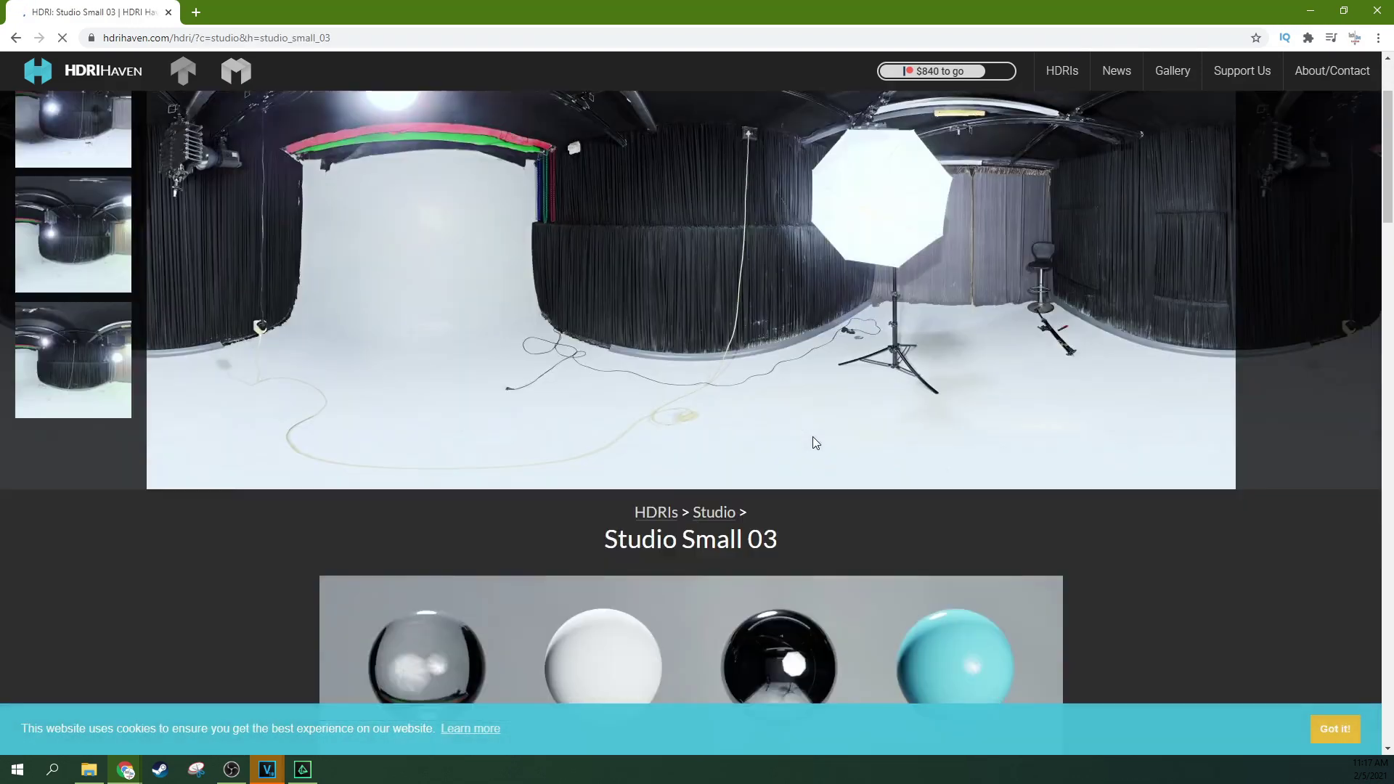
{"action": "scroll", "coordinate": [813, 439], "scroll_direction": "down", "scroll_amount": 3}
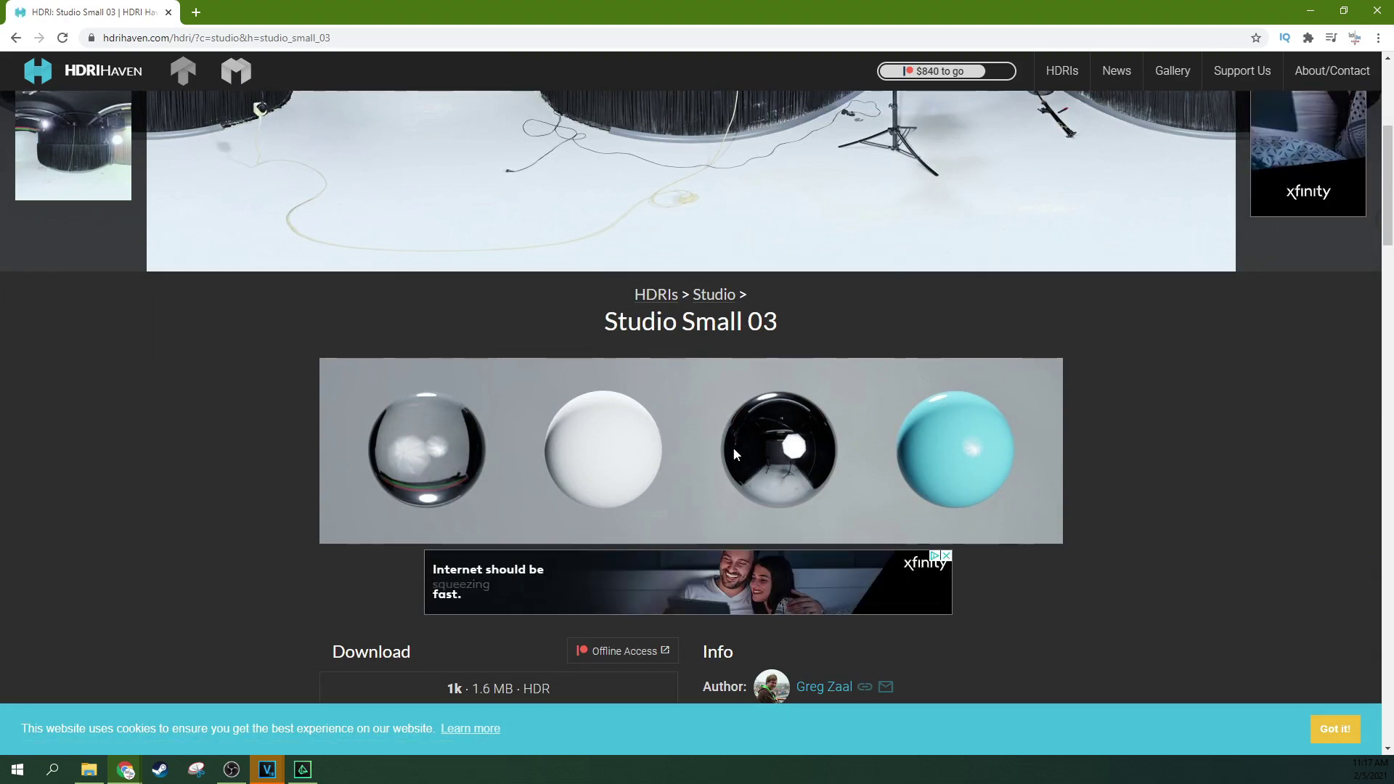
{"action": "scroll", "coordinate": [852, 444], "scroll_direction": "up", "scroll_amount": 3}
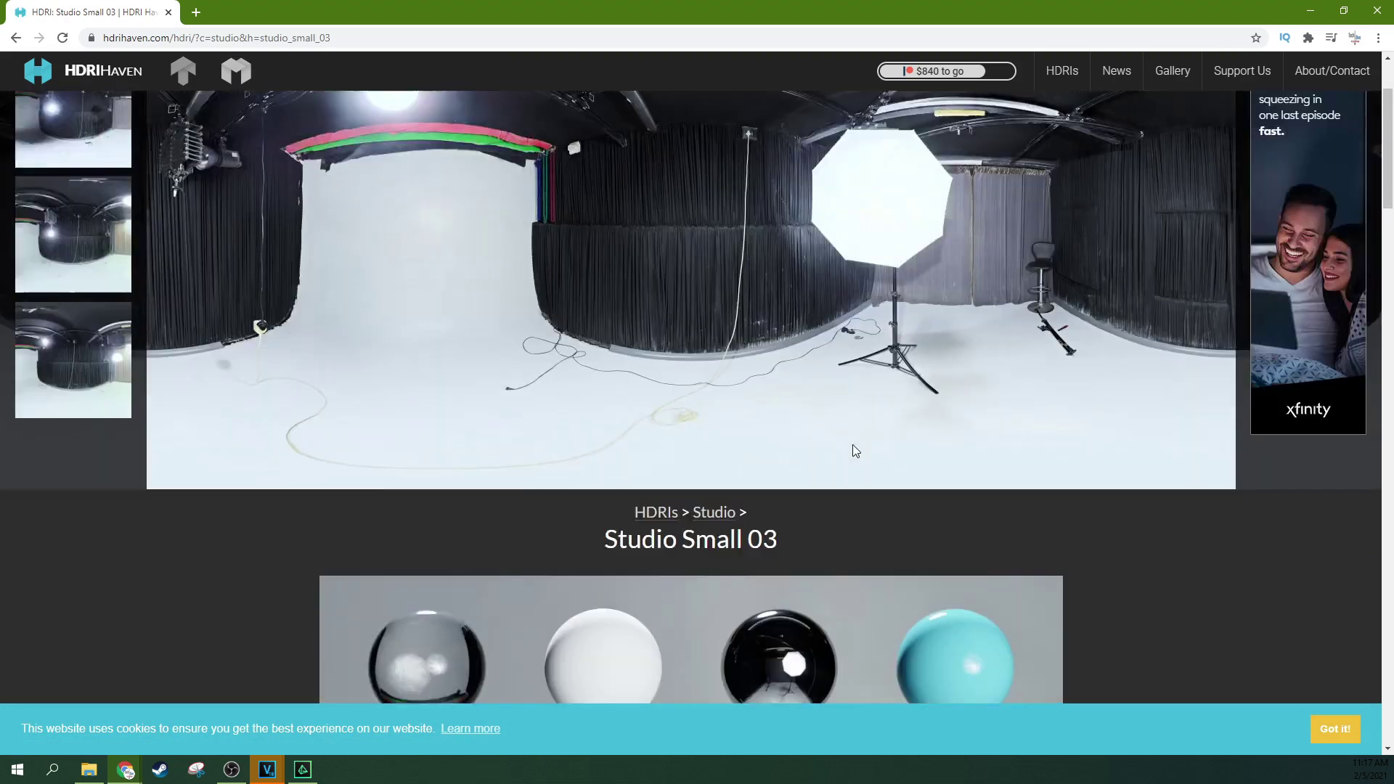
{"action": "scroll", "coordinate": [853, 445], "scroll_direction": "up", "scroll_amount": 2}
{"action": "scroll", "coordinate": [852, 444], "scroll_direction": "down", "scroll_amount": 12}
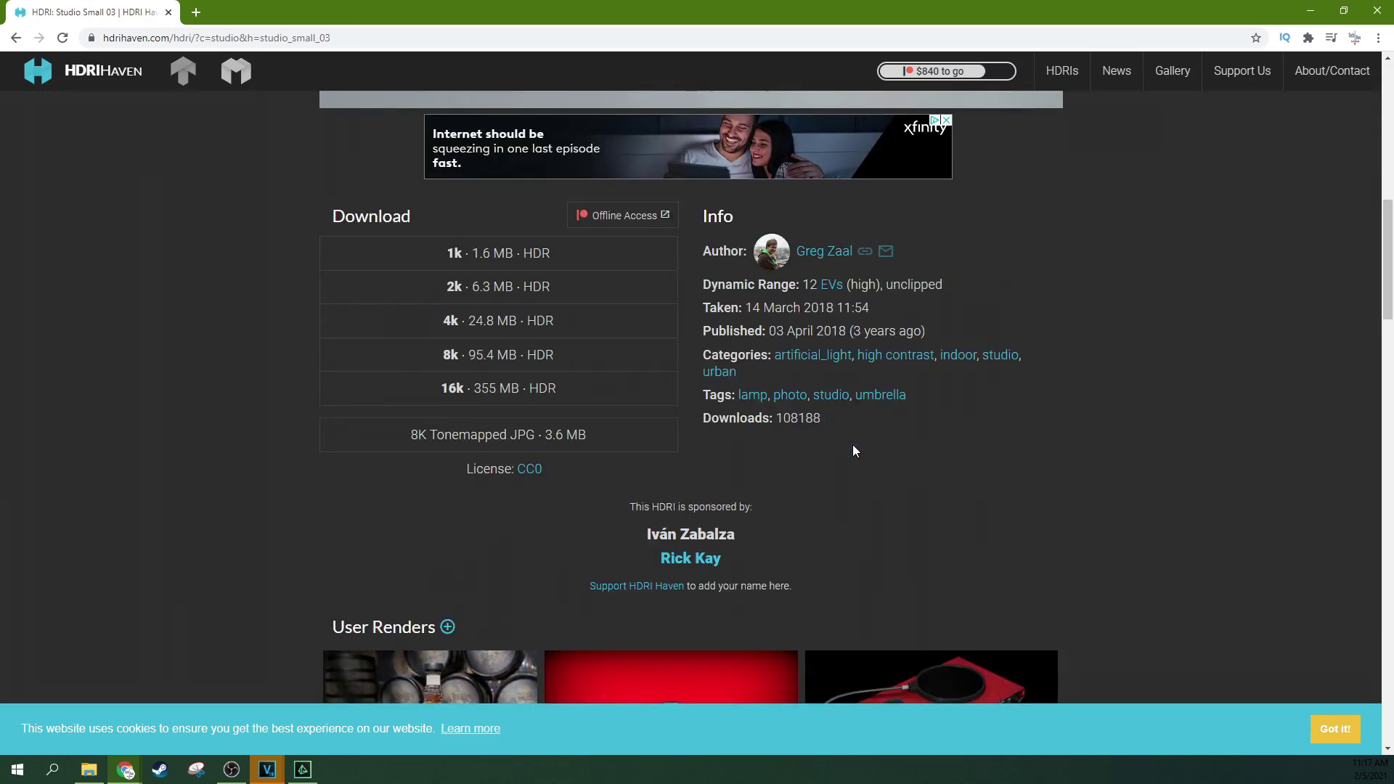
{"action": "left_click", "coordinate": [553, 319]}
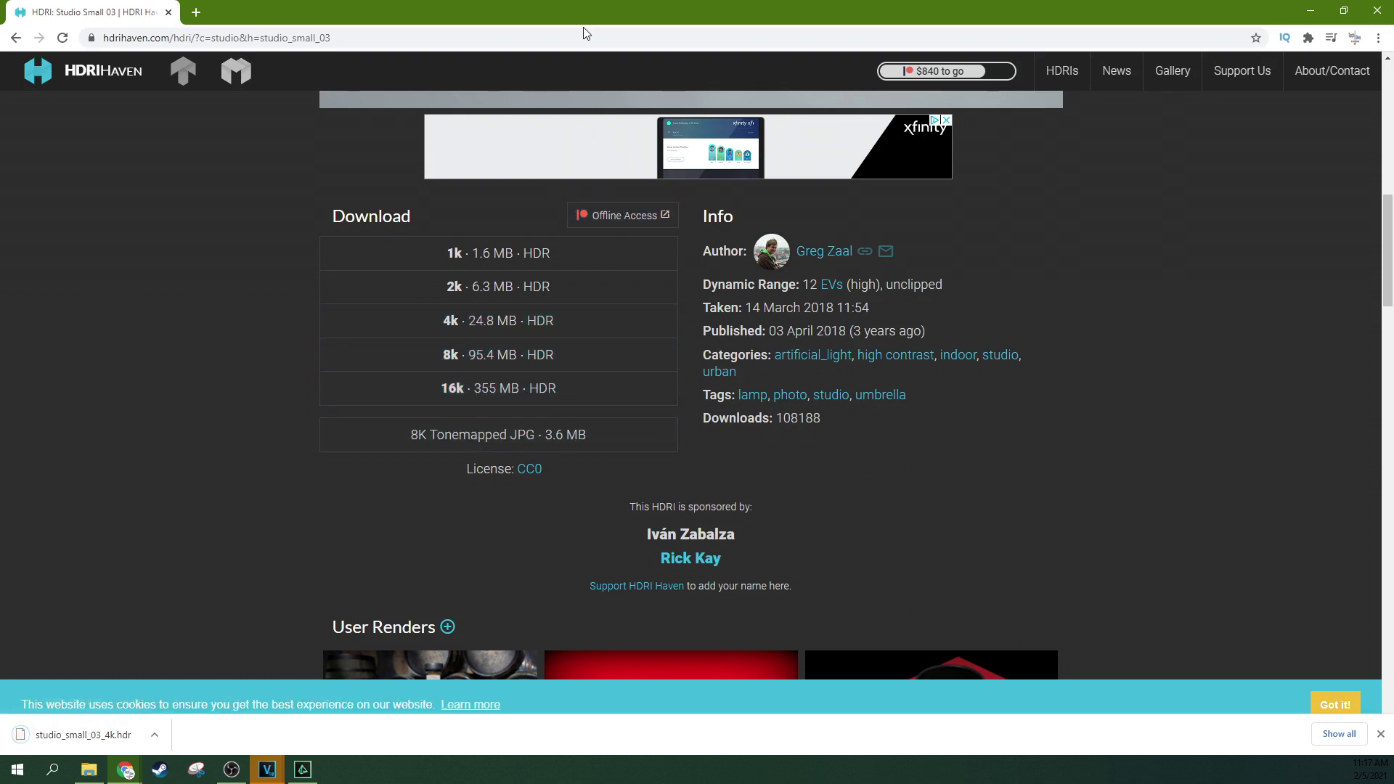
Step: Import the downloaded studio_small_03_4k.hdr into the VEGAS Effects Project Media panel
{"action": "double_click", "coordinate": [832, 12]}
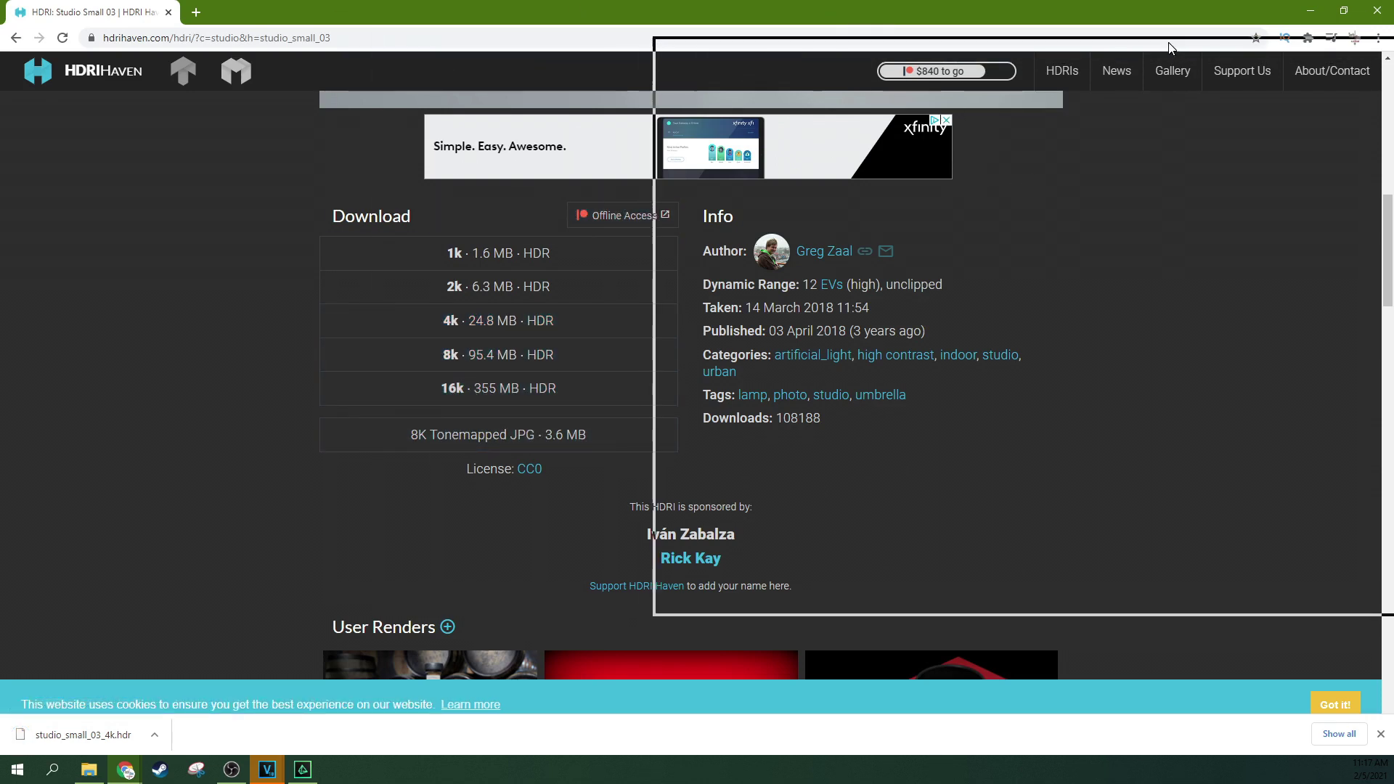
{"action": "left_click_drag", "start_coordinate": [726, 596], "coordinate": [144, 332]}
{"action": "left_click_drag", "start_coordinate": [158, 233], "coordinate": [77, 164]}
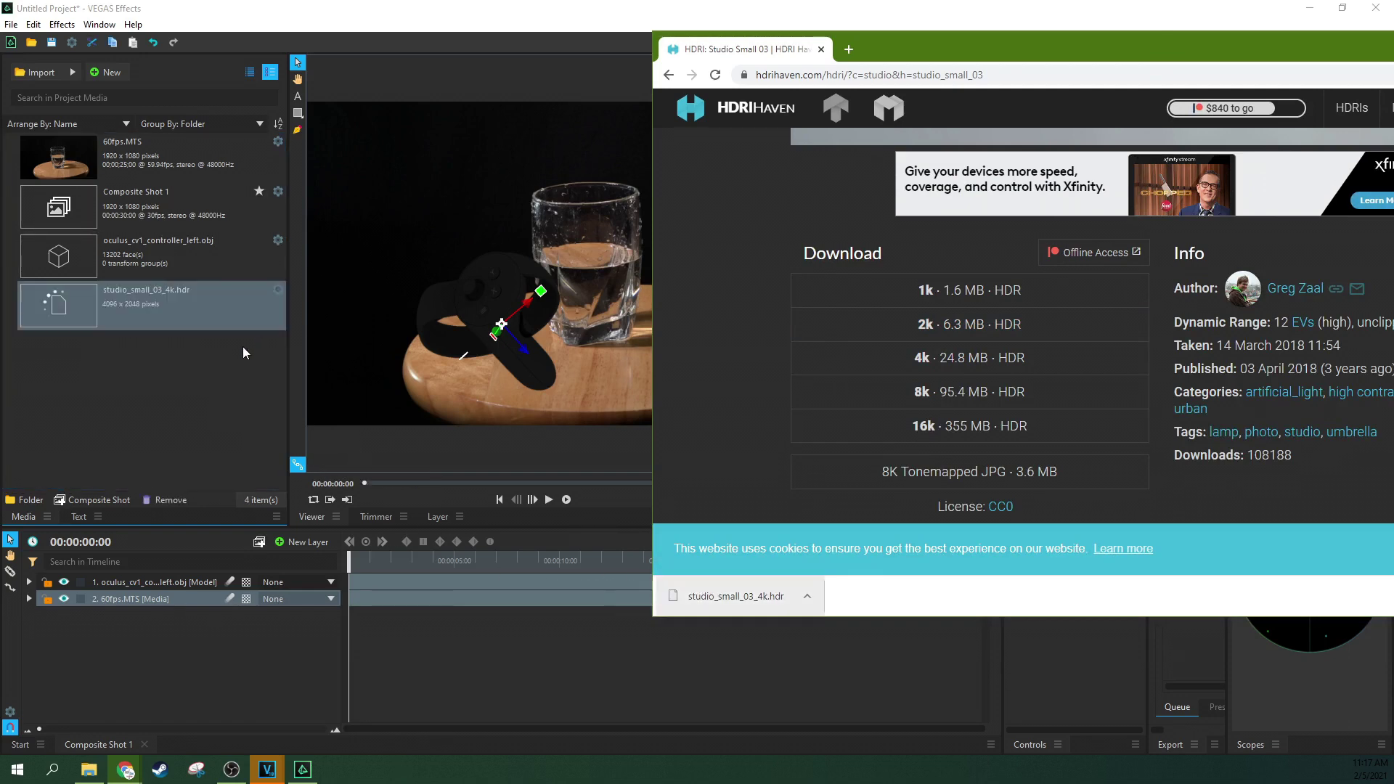
{"action": "left_click_drag", "start_coordinate": [951, 31], "coordinate": [573, 31]}
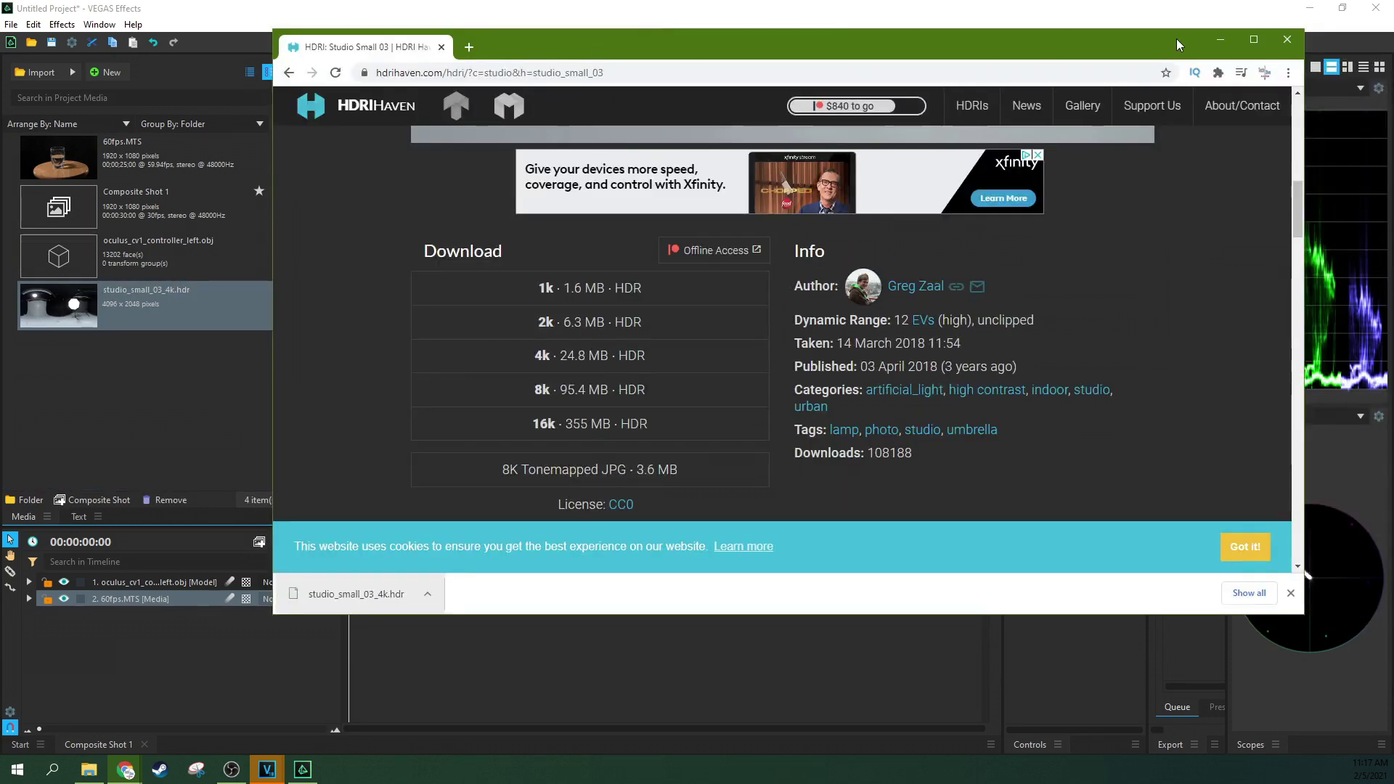
{"action": "left_click", "coordinate": [1211, 38]}
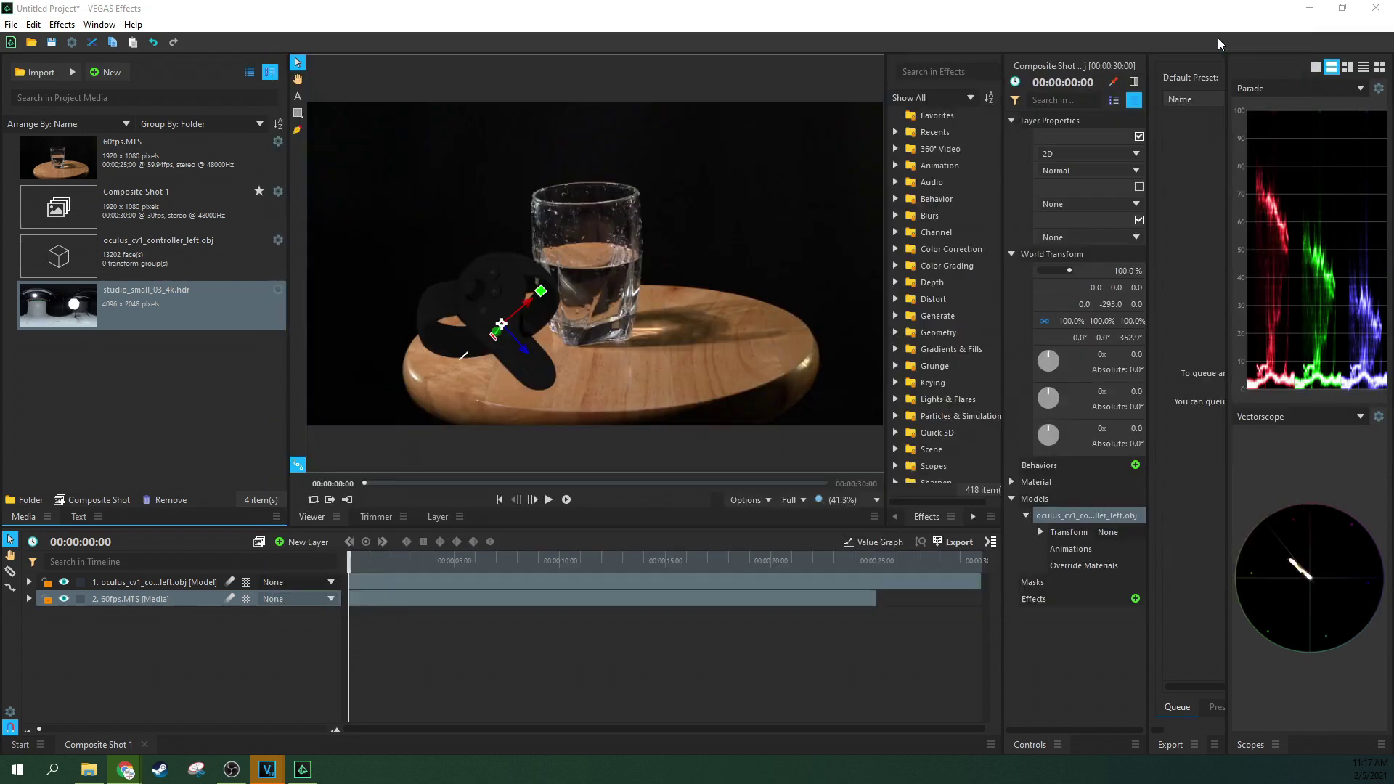
Step: Add the HDR as the top layer, swing the panorama toward the softbox, then hide it
{"action": "left_click", "coordinate": [199, 315]}
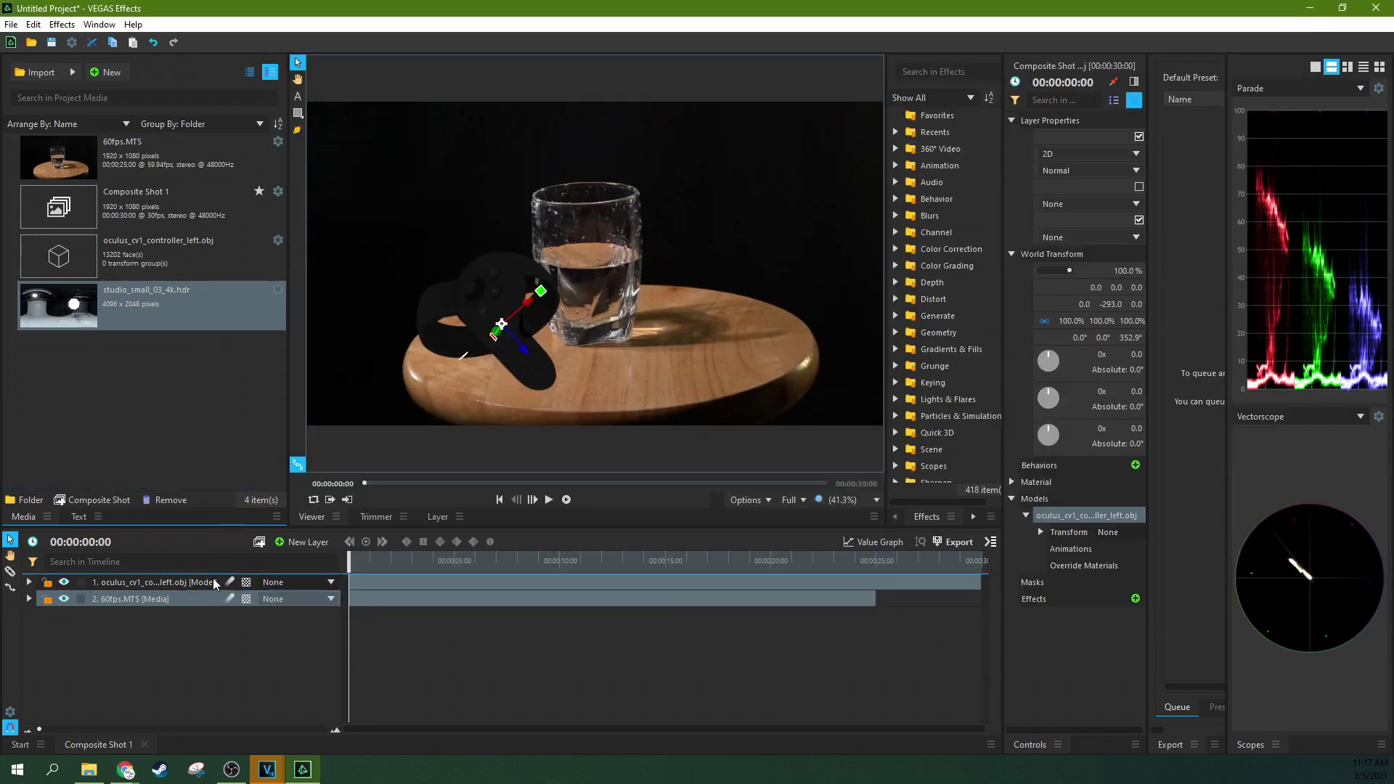
{"action": "left_click_drag", "start_coordinate": [212, 578], "coordinate": [212, 579]}
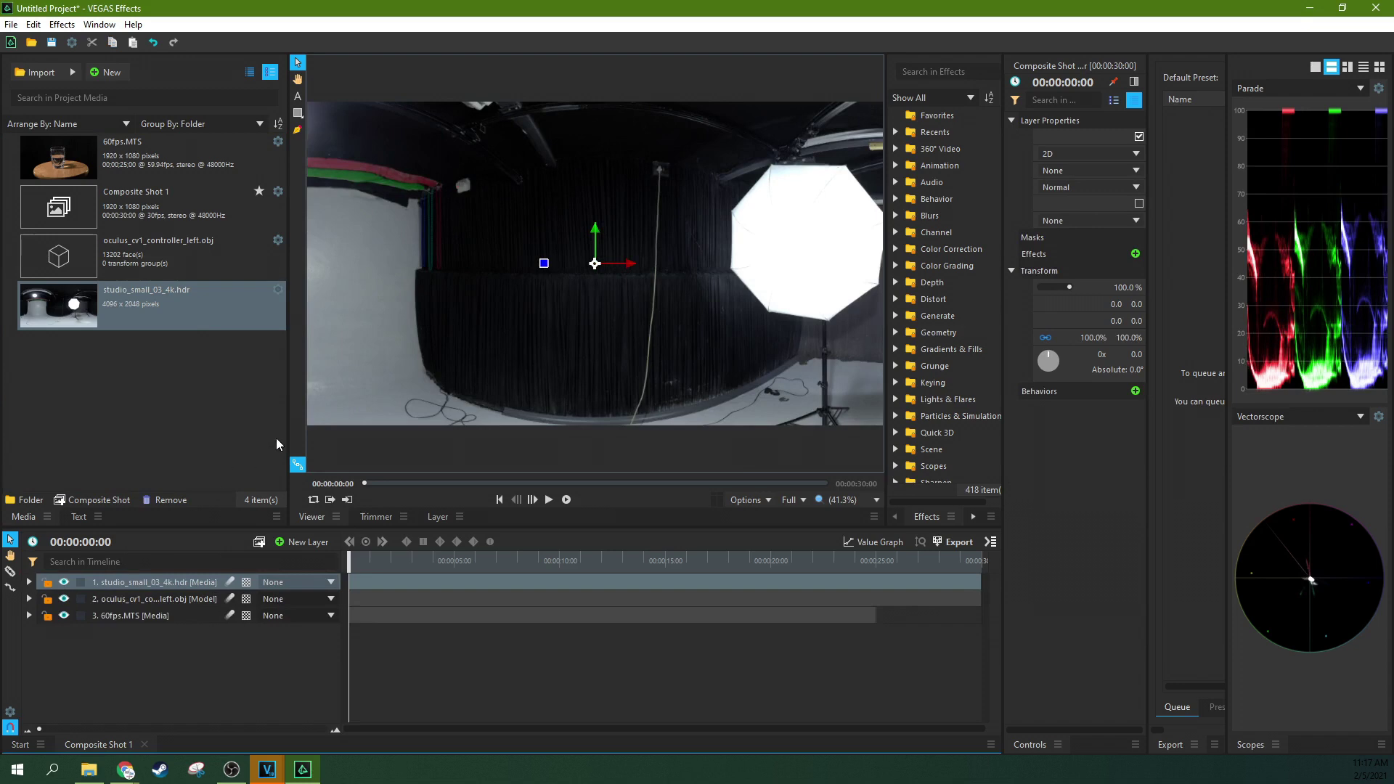
{"action": "left_click_drag", "start_coordinate": [536, 243], "coordinate": [610, 254]}
{"action": "left_click_drag", "start_coordinate": [85, 270], "coordinate": [617, 295]}
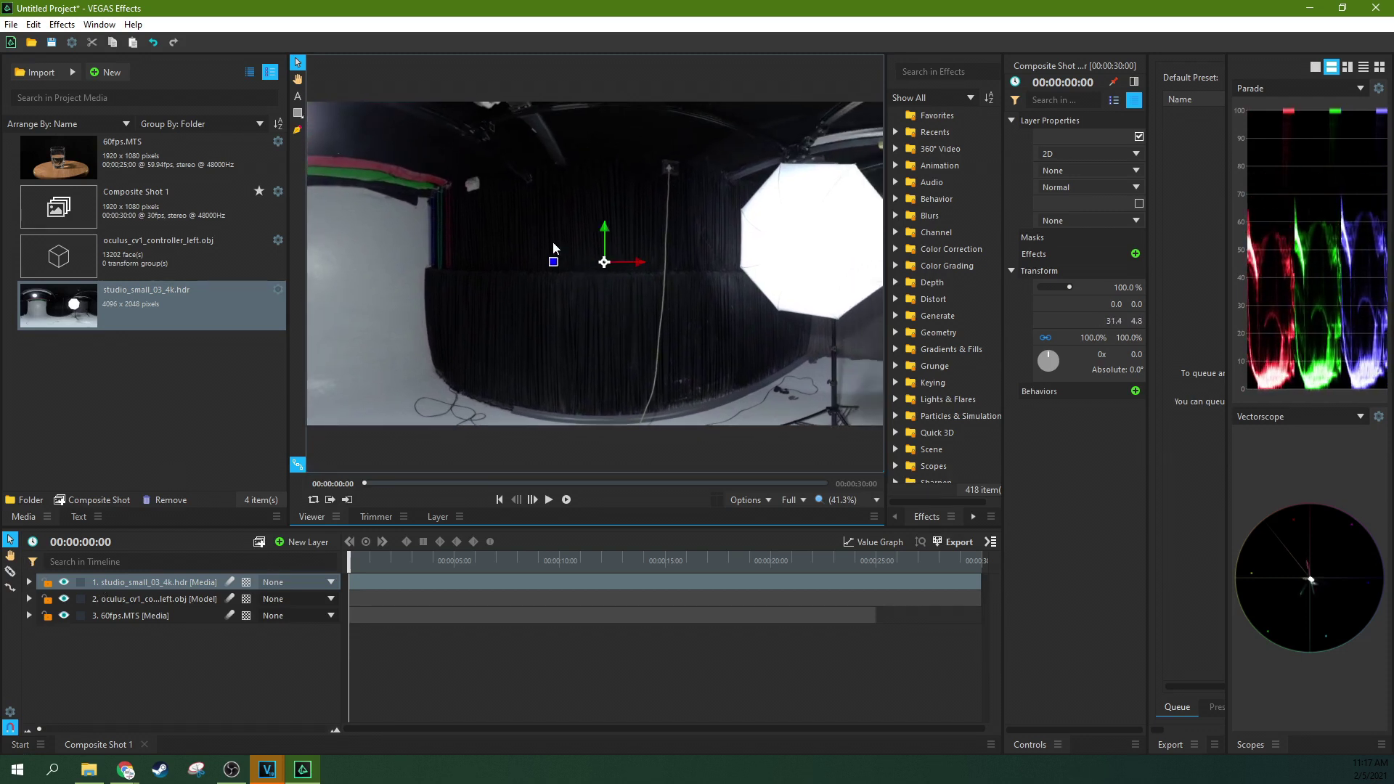
{"action": "left_click_drag", "start_coordinate": [497, 255], "coordinate": [555, 229]}
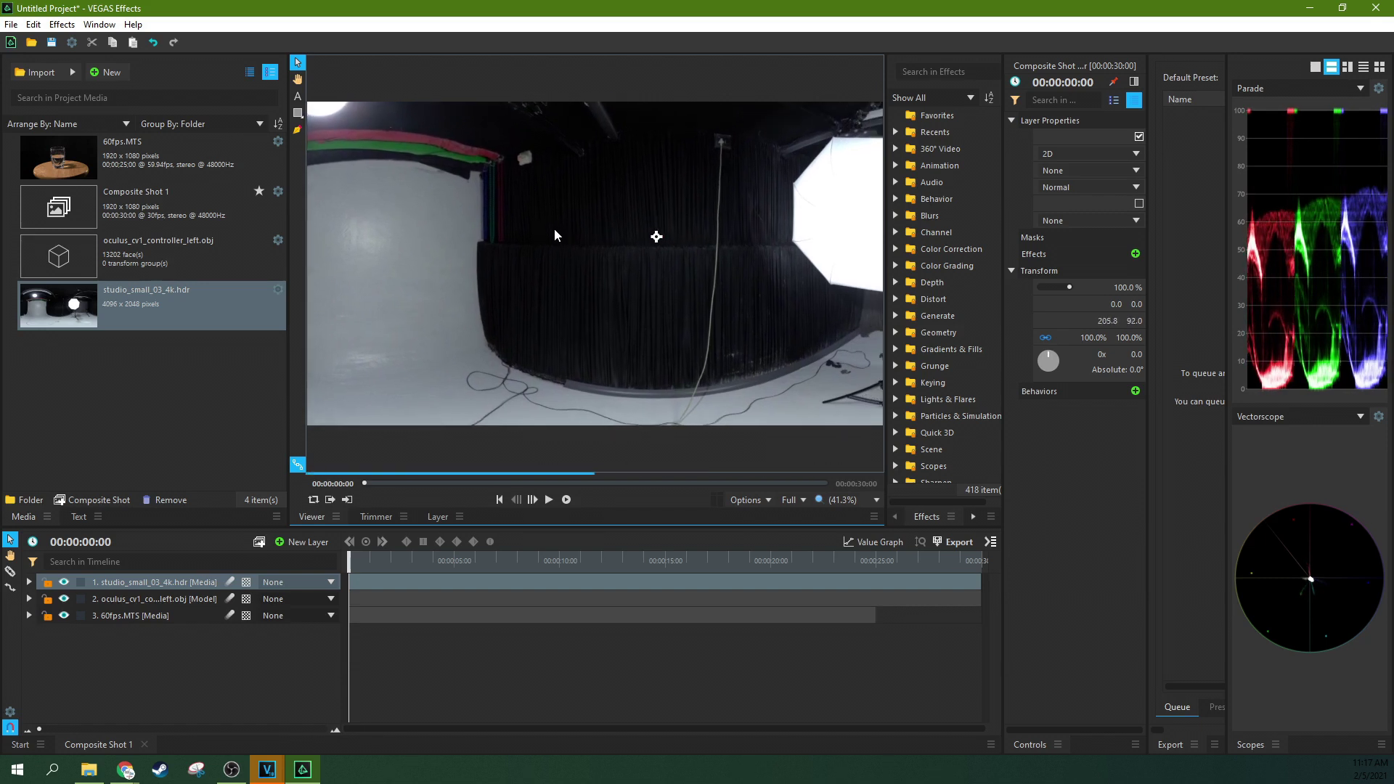
{"action": "left_click", "coordinate": [64, 582]}
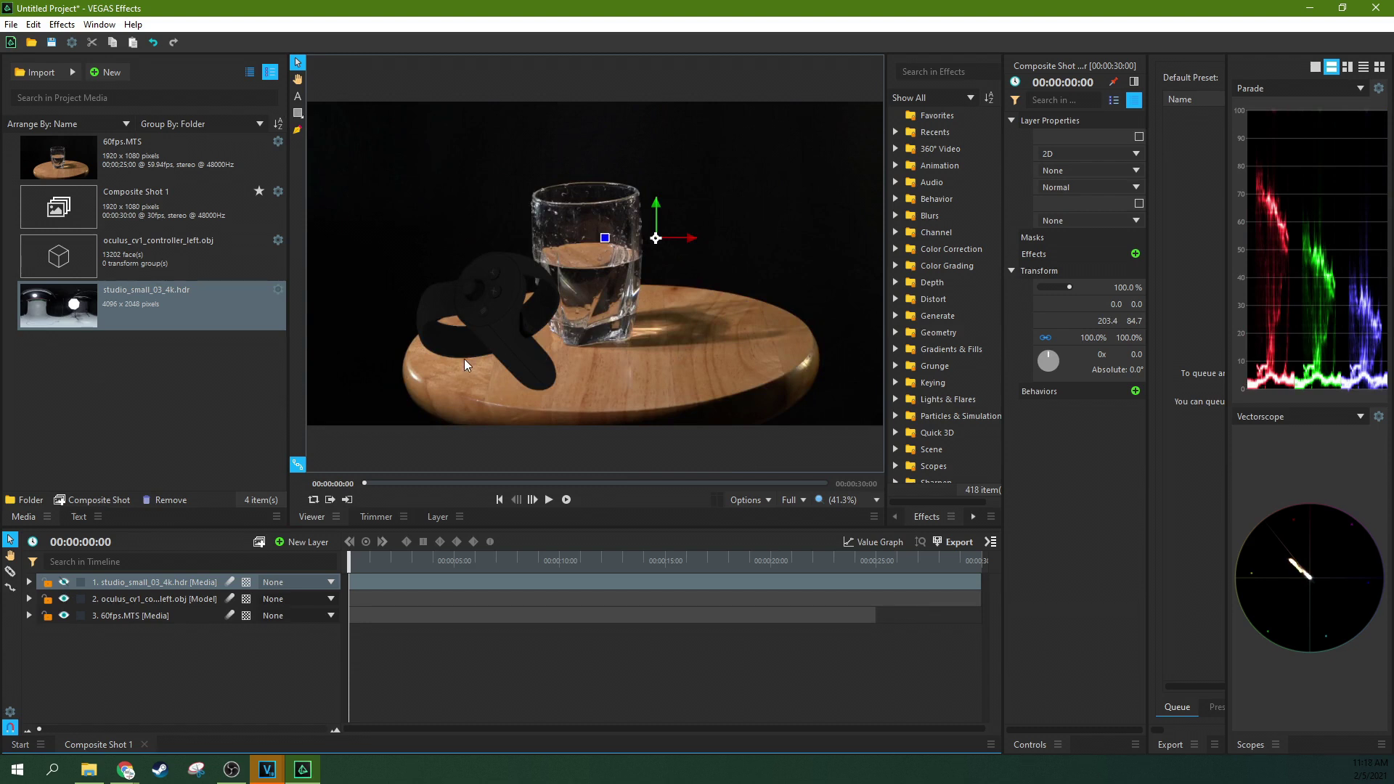
Step: Set the oculus layer's Environment Map to Use Layer, choosing 1. studio_small_03_4k.hdr
{"action": "left_click", "coordinate": [151, 599]}
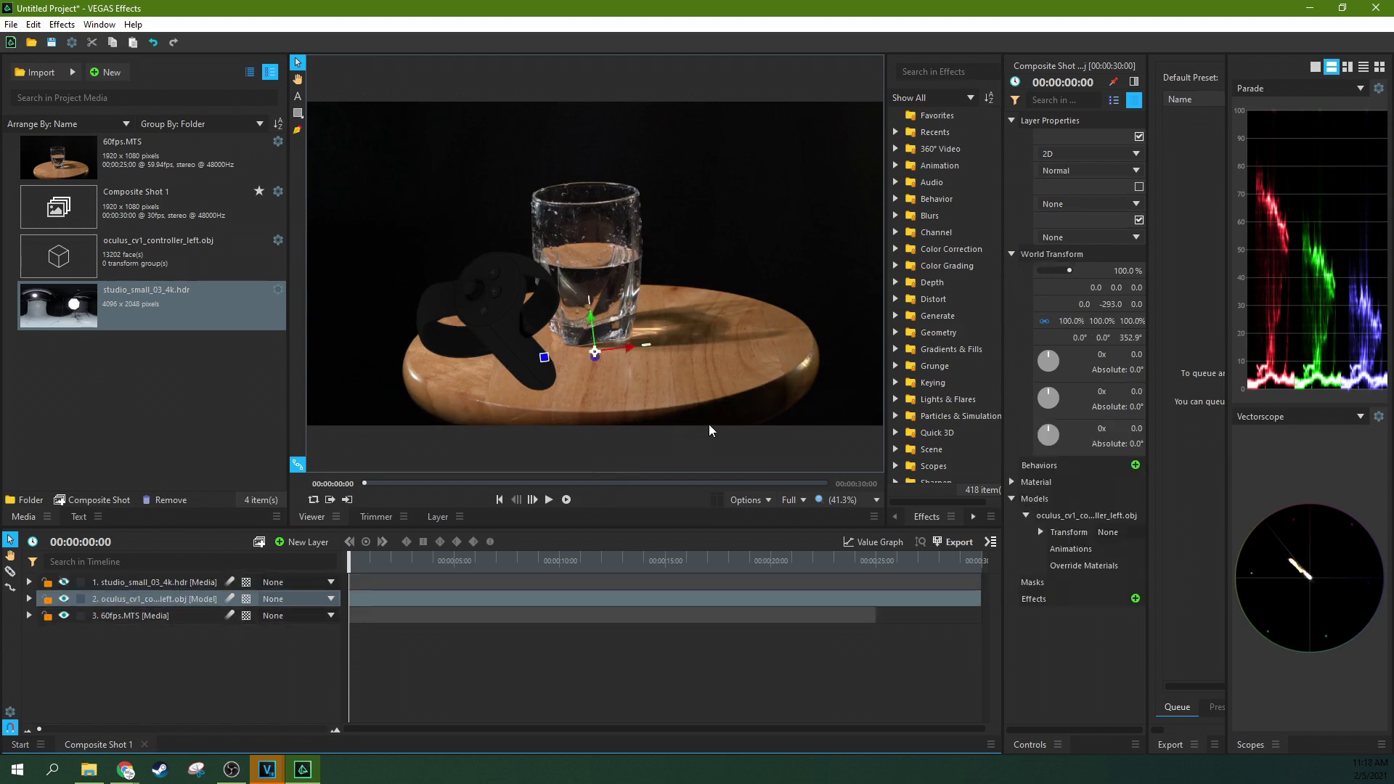
{"action": "left_click_drag", "start_coordinate": [1003, 368], "coordinate": [726, 368]}
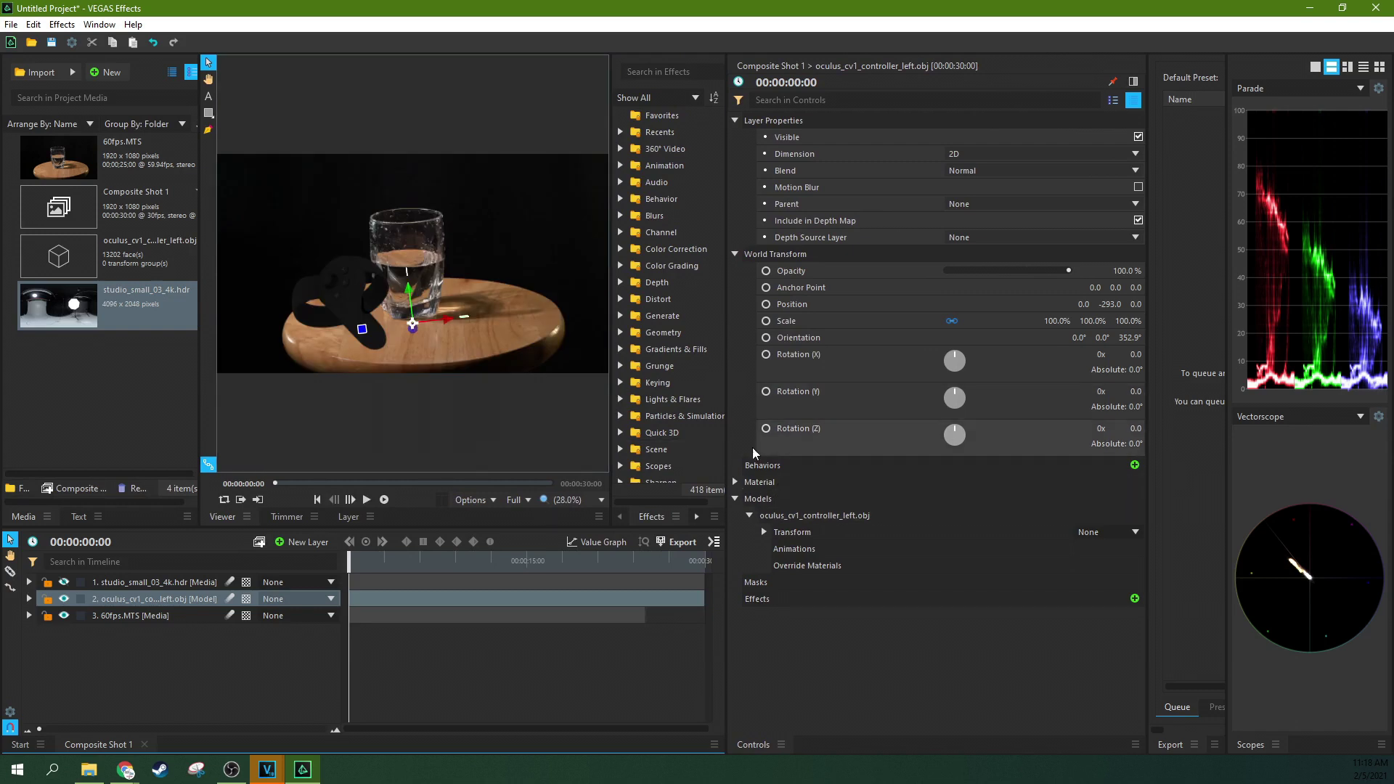
{"action": "left_click", "coordinate": [734, 482]}
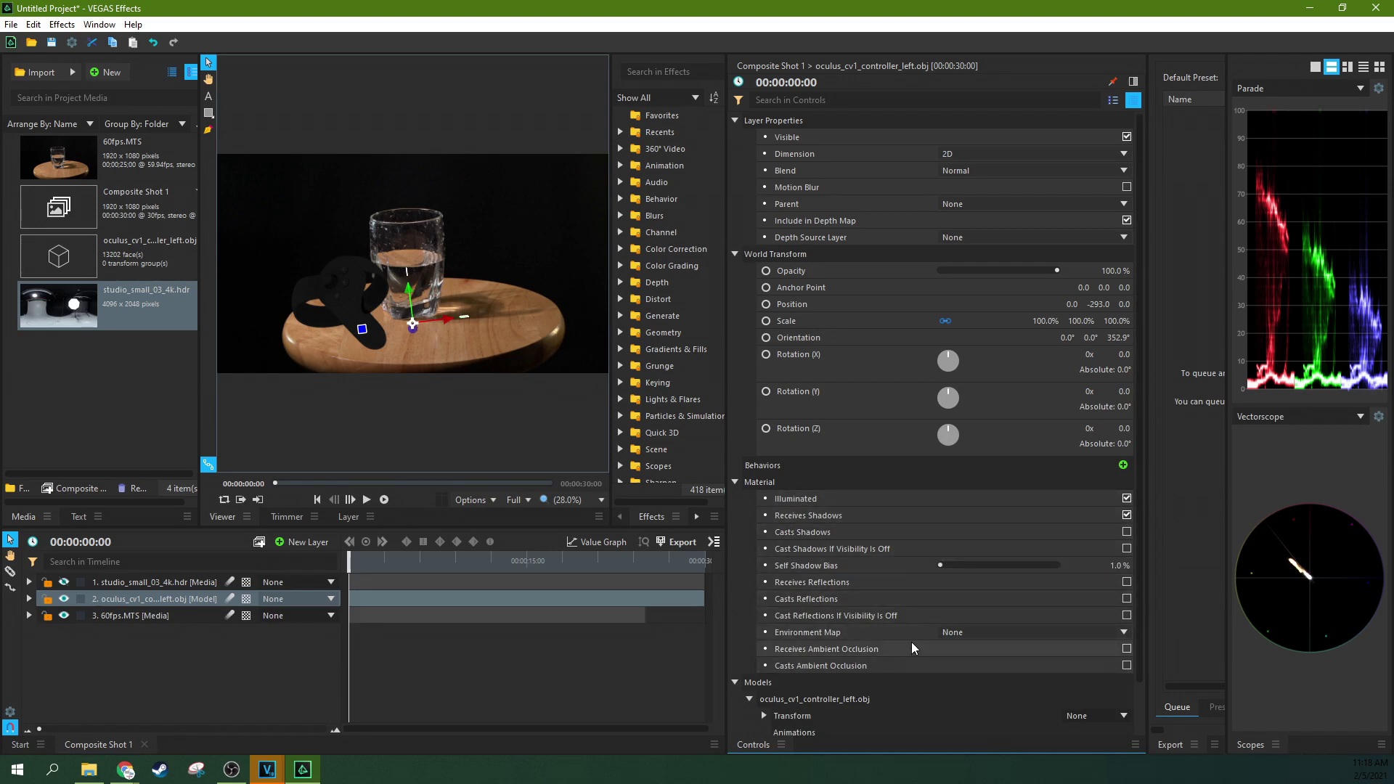
{"action": "scroll", "coordinate": [913, 642], "scroll_direction": "down", "scroll_amount": 1}
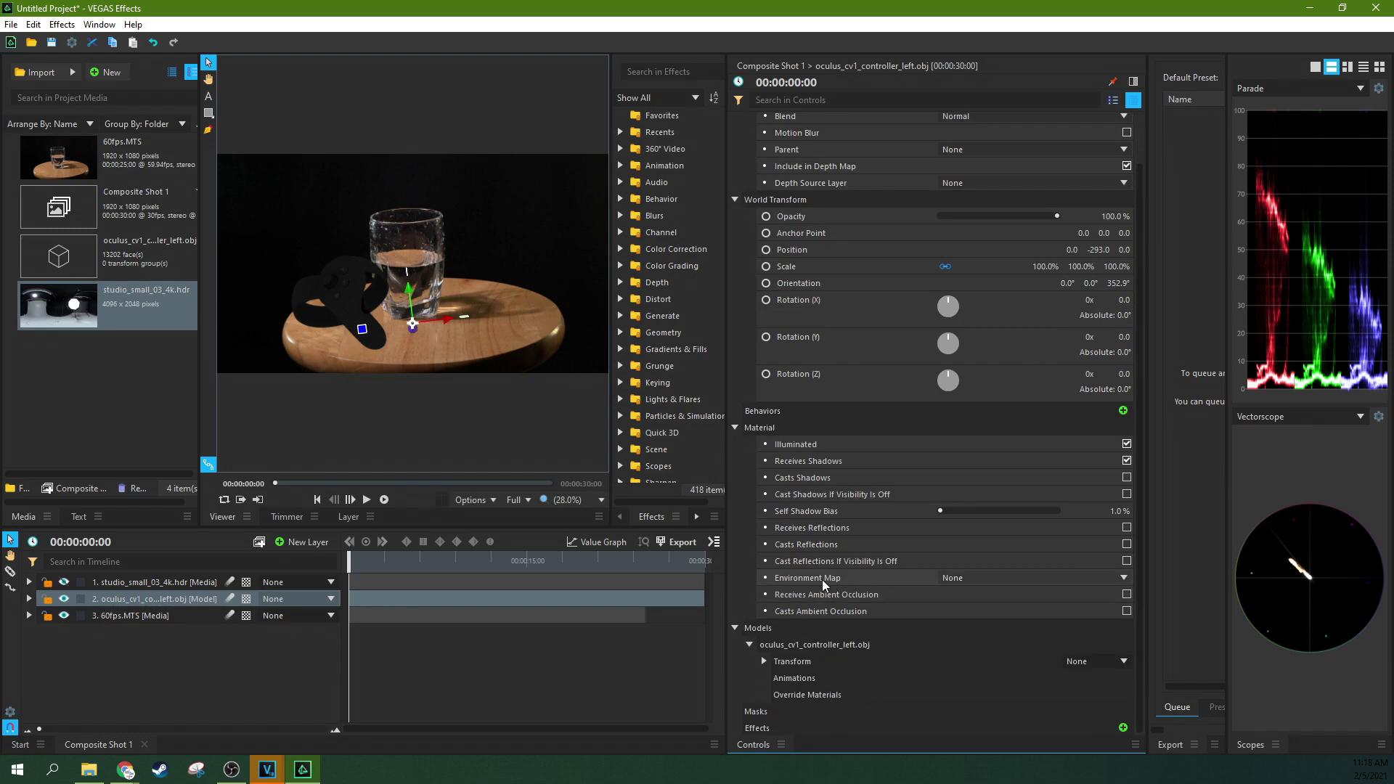
{"action": "left_click", "coordinate": [983, 578]}
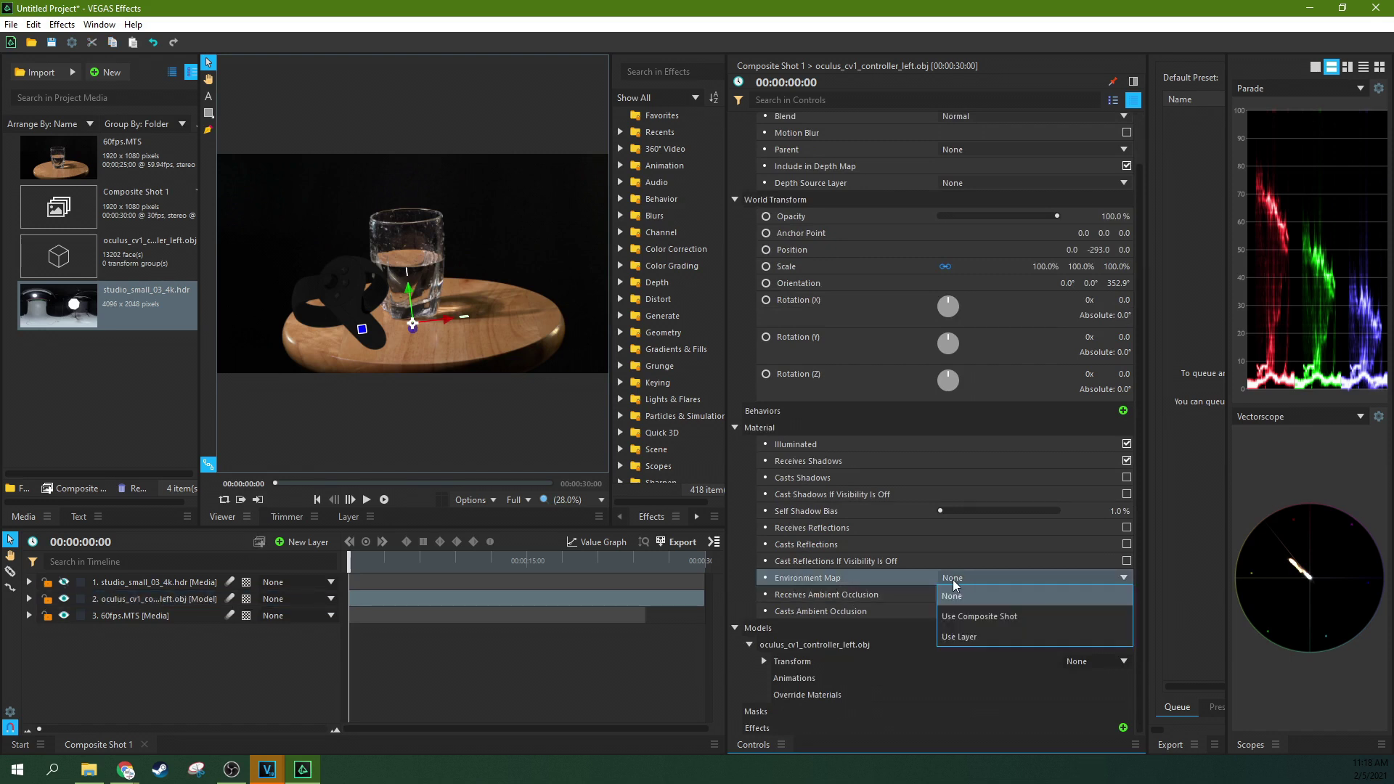
{"action": "left_click", "coordinate": [975, 636]}
{"action": "left_click", "coordinate": [1009, 578]}
{"action": "left_click", "coordinate": [1009, 578]}
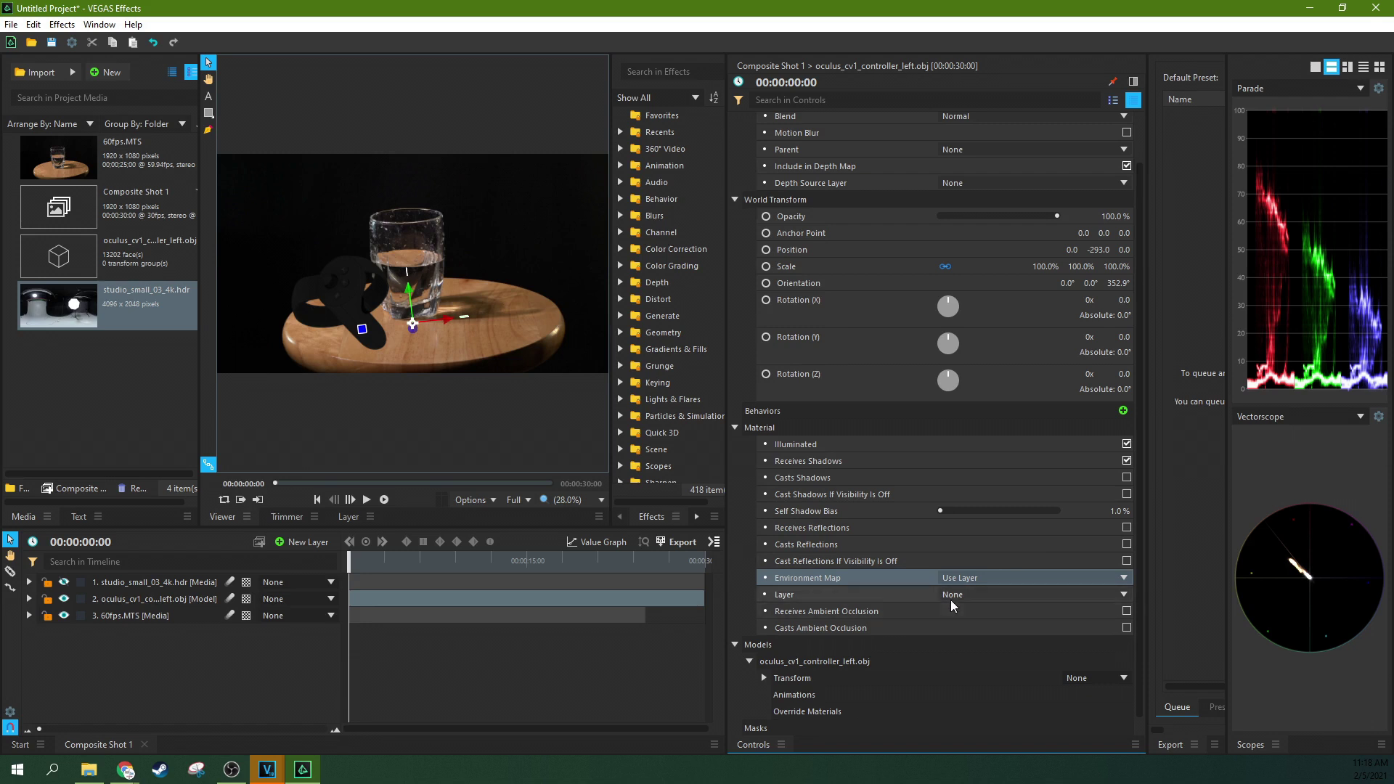
{"action": "left_click", "coordinate": [969, 595]}
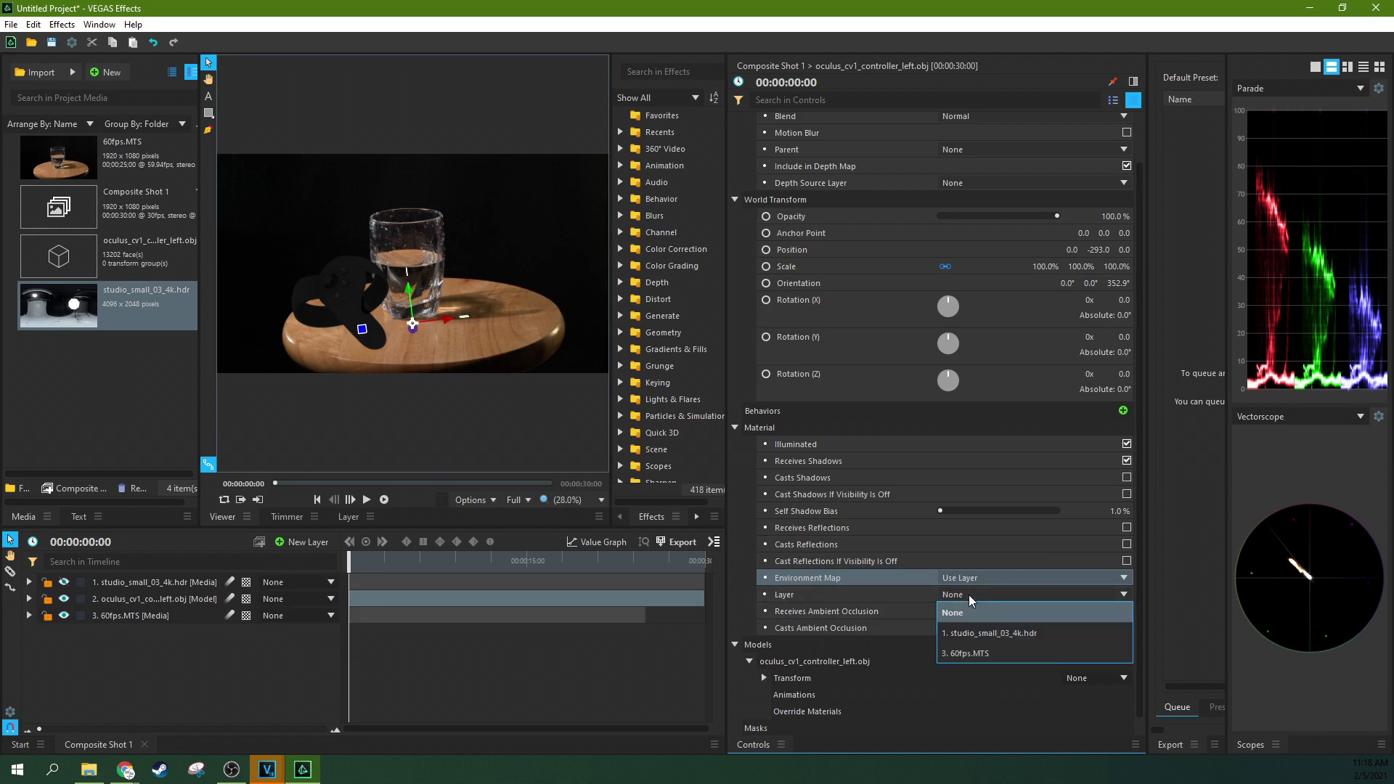
{"action": "left_click", "coordinate": [967, 634]}
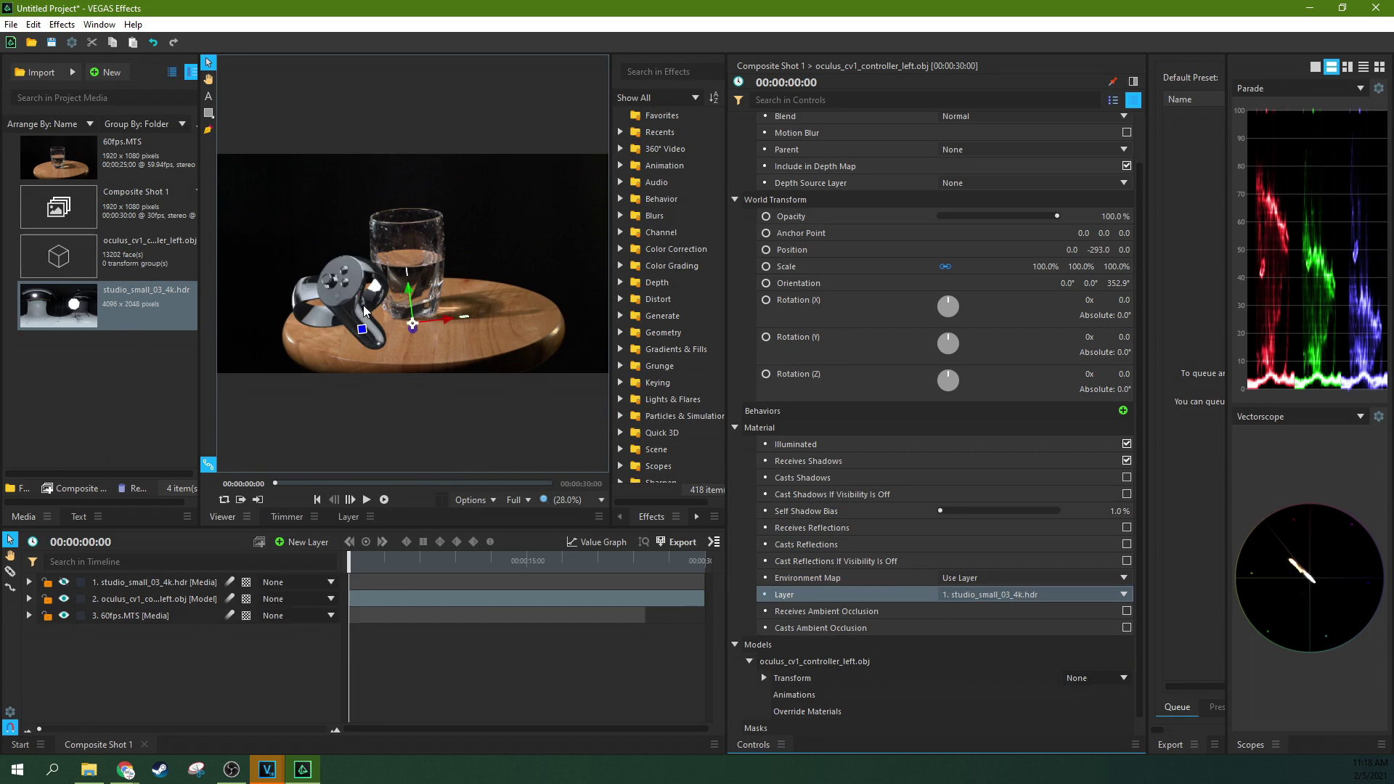
Step: Enlarge the viewer, then move the controller along X to Position -2.2, -293.2, left of the glass
{"action": "left_click_drag", "start_coordinate": [727, 298], "coordinate": [904, 289]}
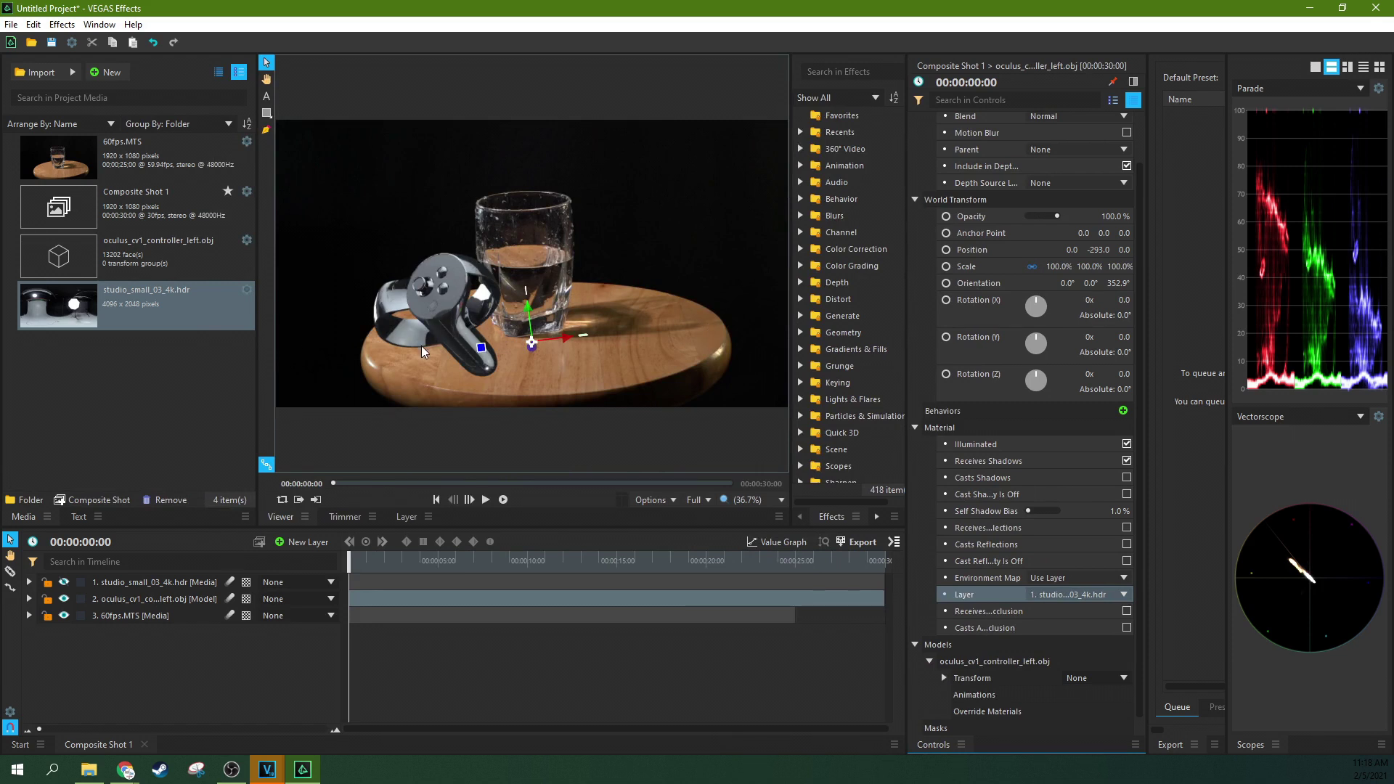
{"action": "mouse_move", "coordinate": [566, 340]}
{"action": "left_mouse_down"}
{"action": "mouse_move", "coordinate": [738, 320]}
{"action": "mouse_move", "coordinate": [556, 348]}
{"action": "mouse_move", "coordinate": [786, 316]}
{"action": "mouse_move", "coordinate": [563, 346]}
{"action": "left_mouse_up"}
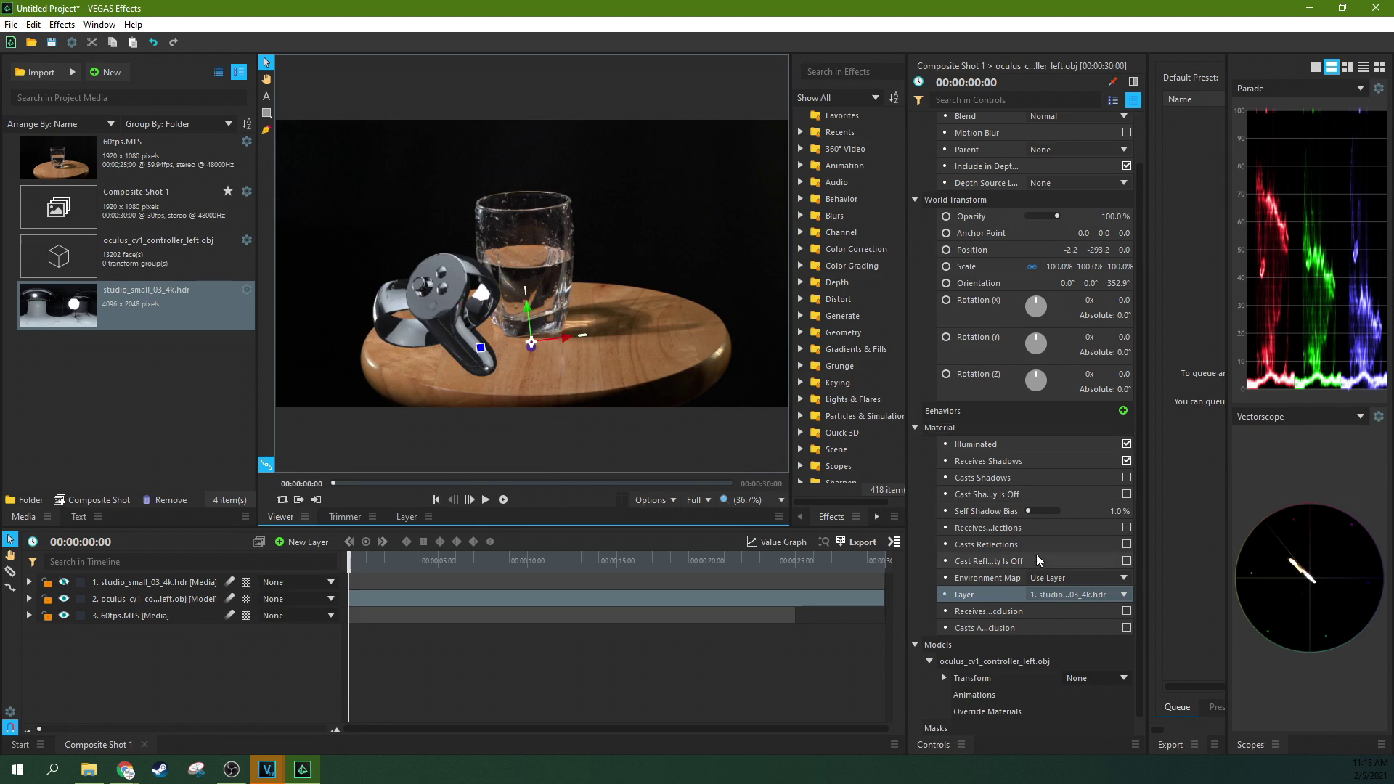
Step: Widen the Controls panel so the controller's material and environment map settings are readable
{"action": "left_click_drag", "start_coordinate": [907, 530], "coordinate": [762, 530]}
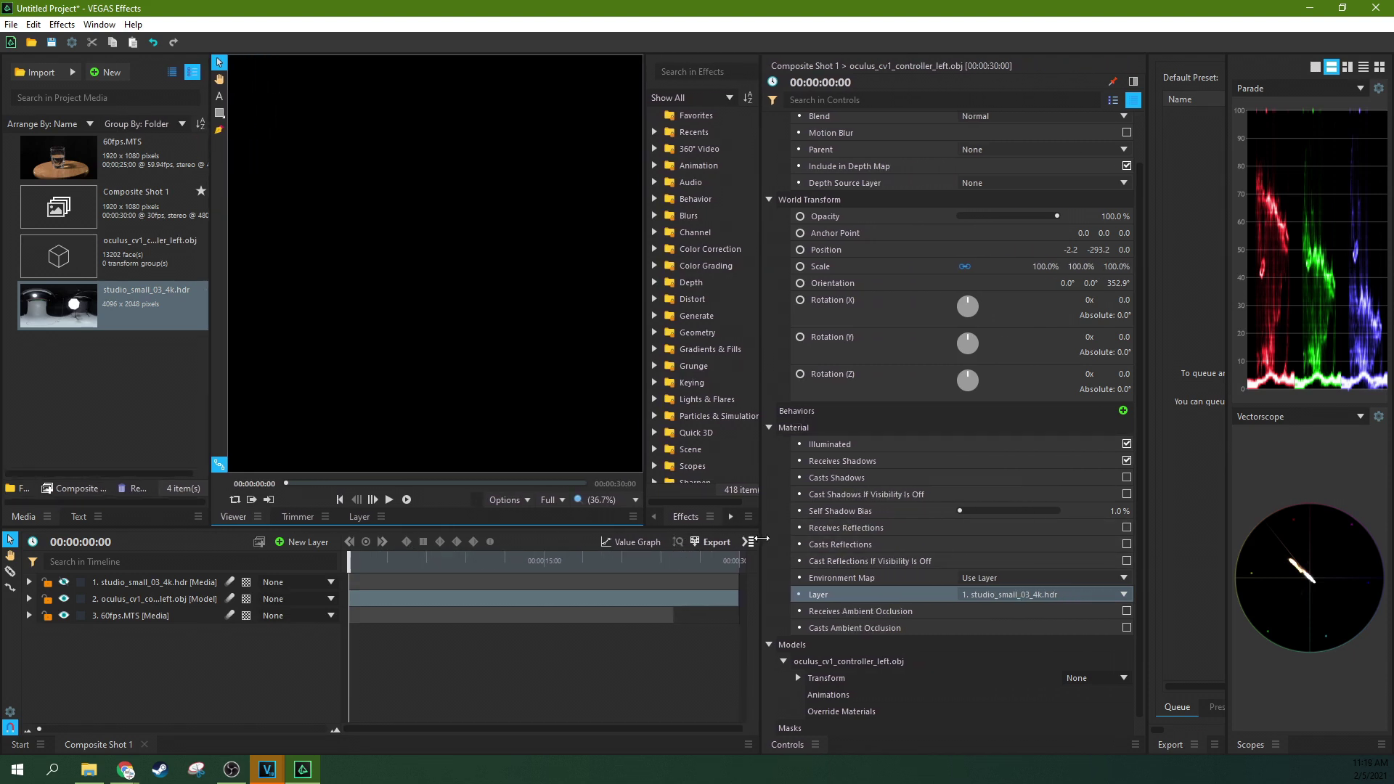